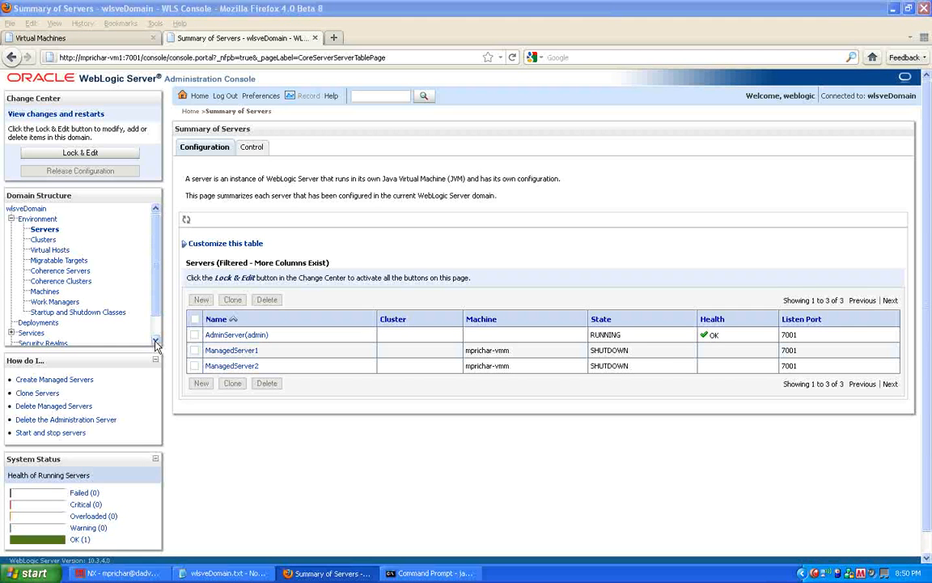
Step: View the domain's startup and shutdown classes
left_click(156, 343)
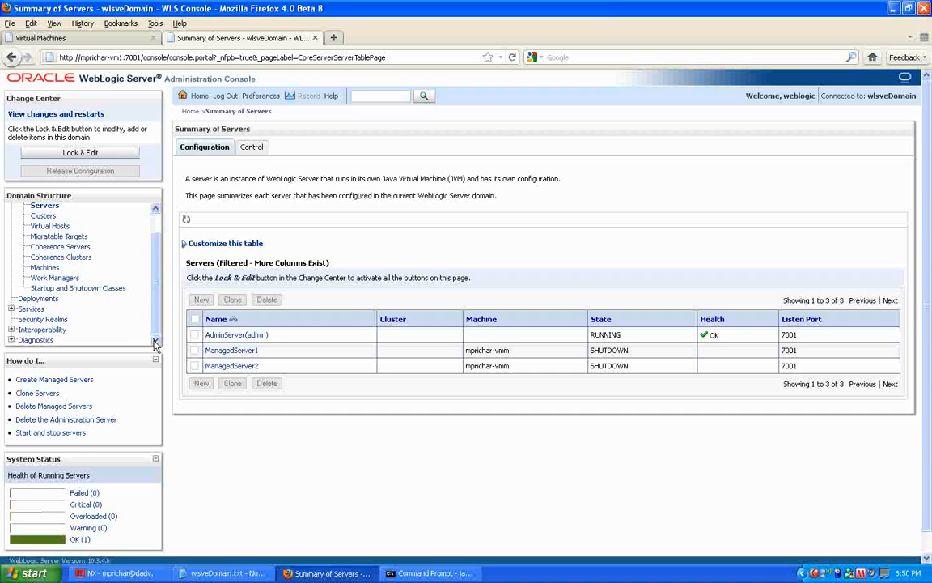
left_click(77, 289)
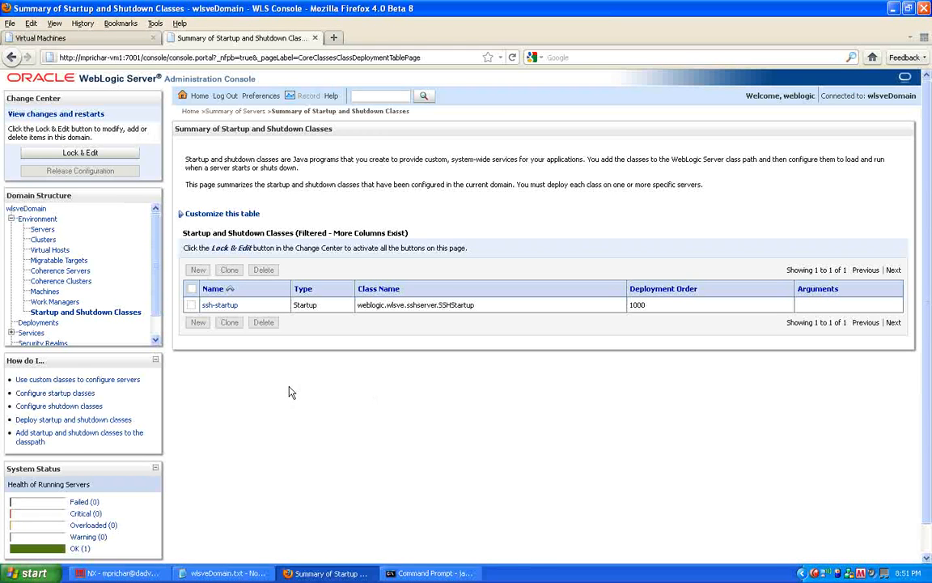
Step: Open the users and groups of the myrealm security realm
scroll(157, 341, "down", 2)
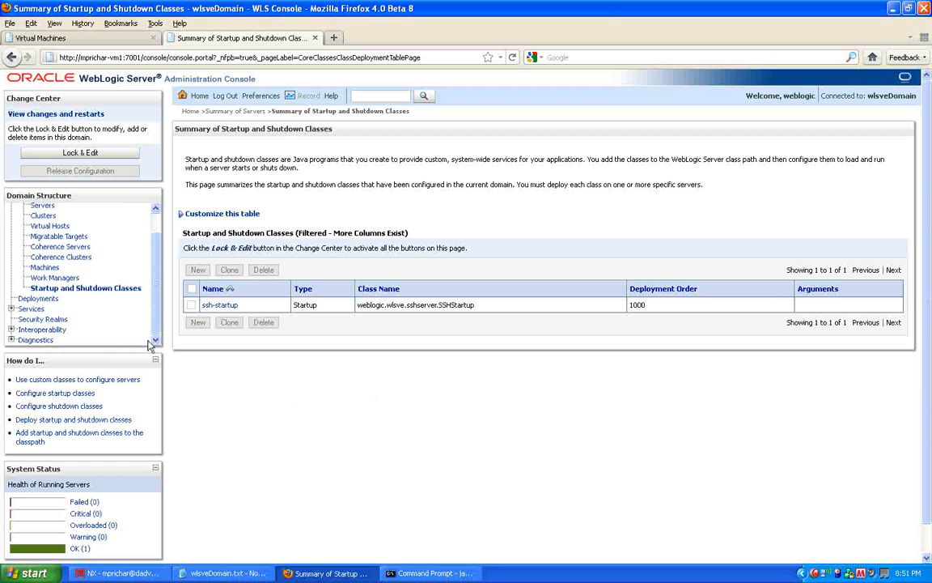
left_click(44, 320)
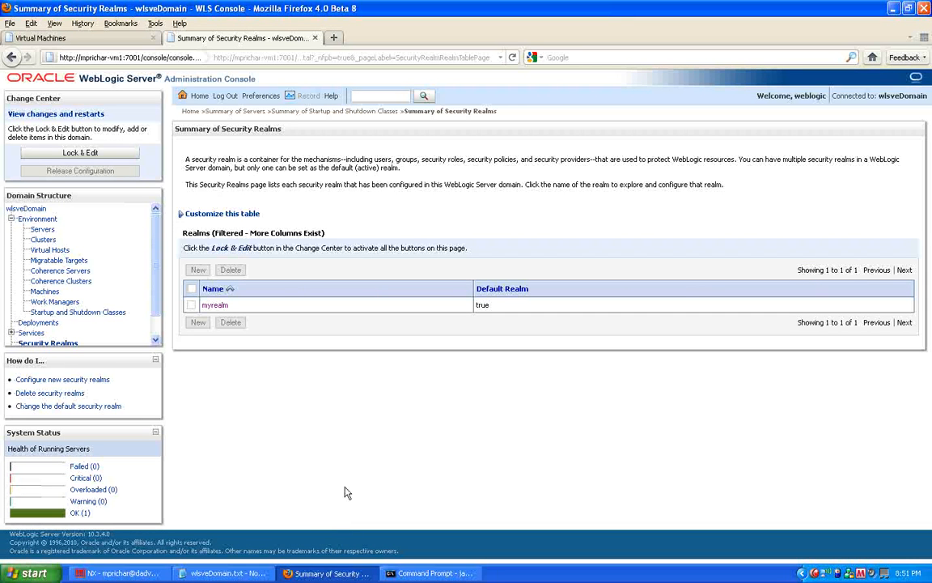
left_click(210, 309)
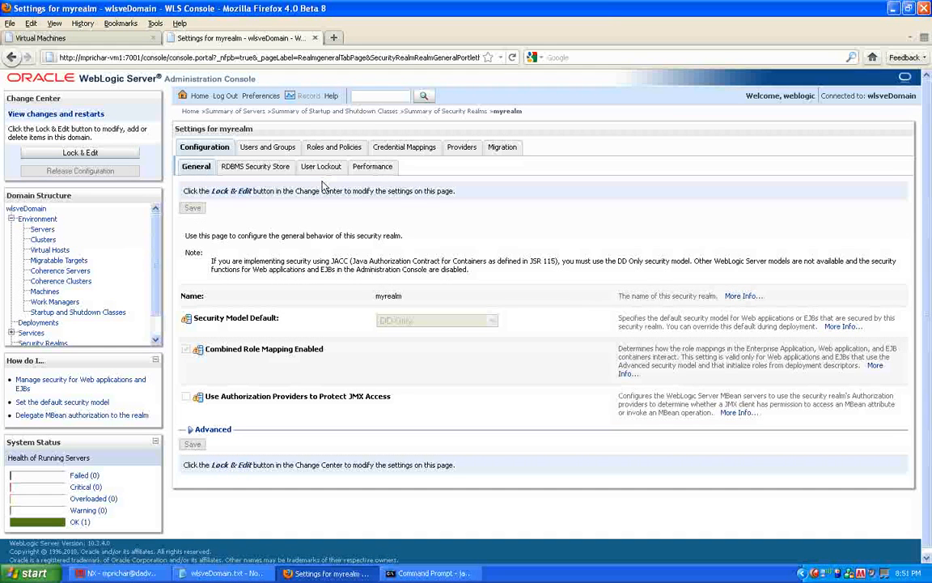
left_click(261, 148)
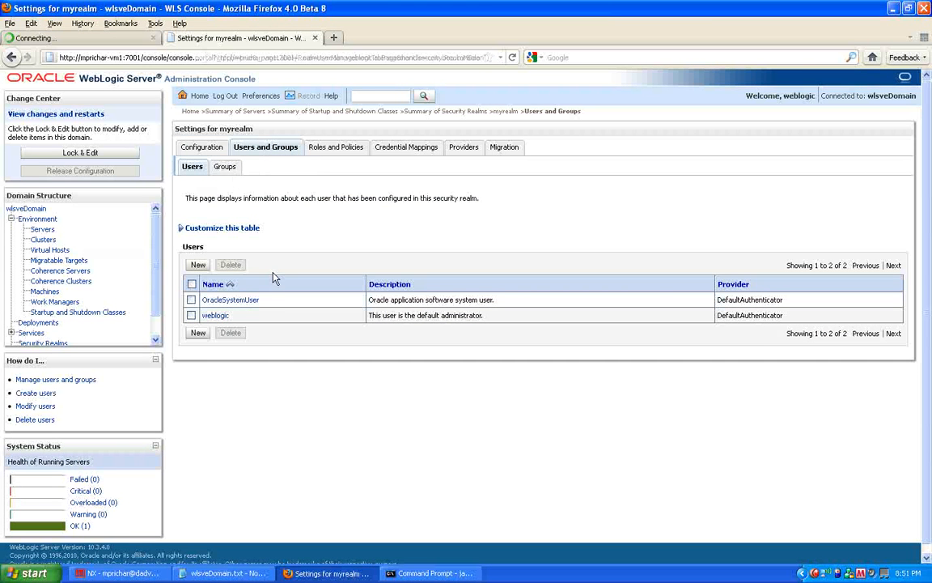
Step: Create a new user with the presenter's login name, entering and confirming its password
left_click(198, 265)
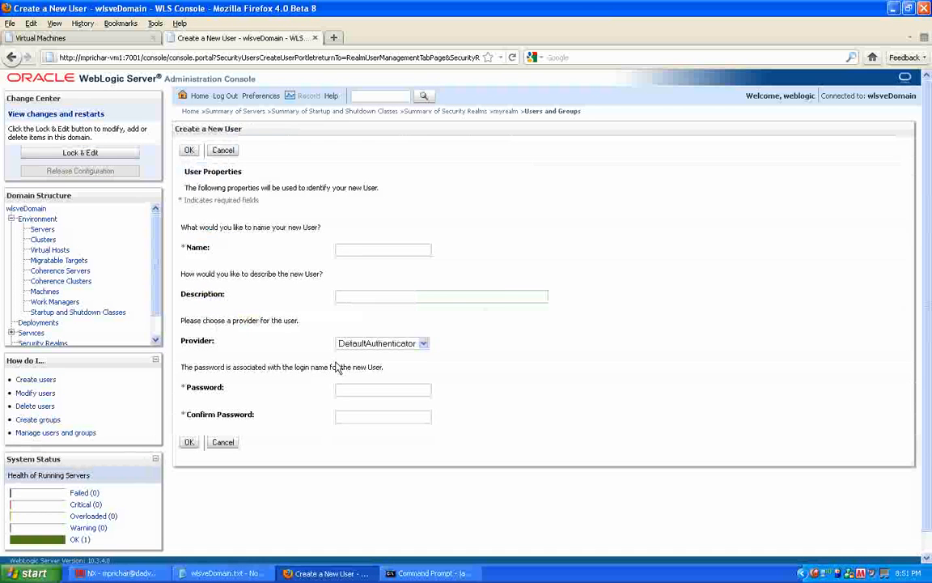
left_click(358, 251)
type("mprichard")
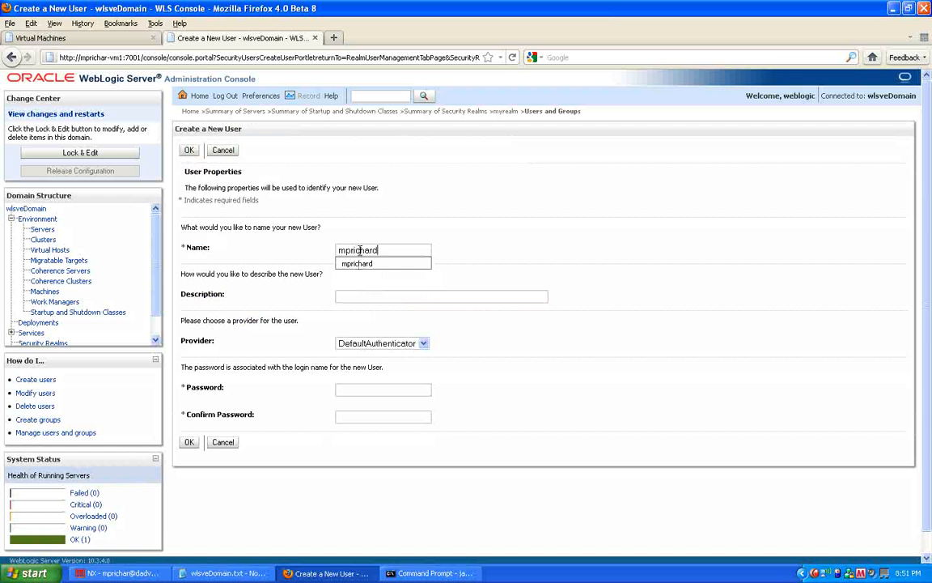
left_click(361, 263)
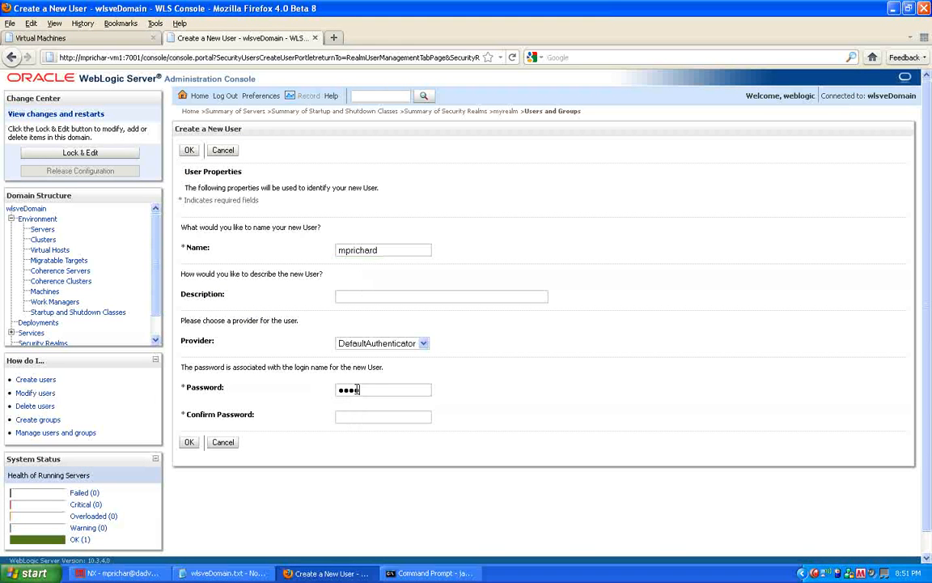
key("Tab")
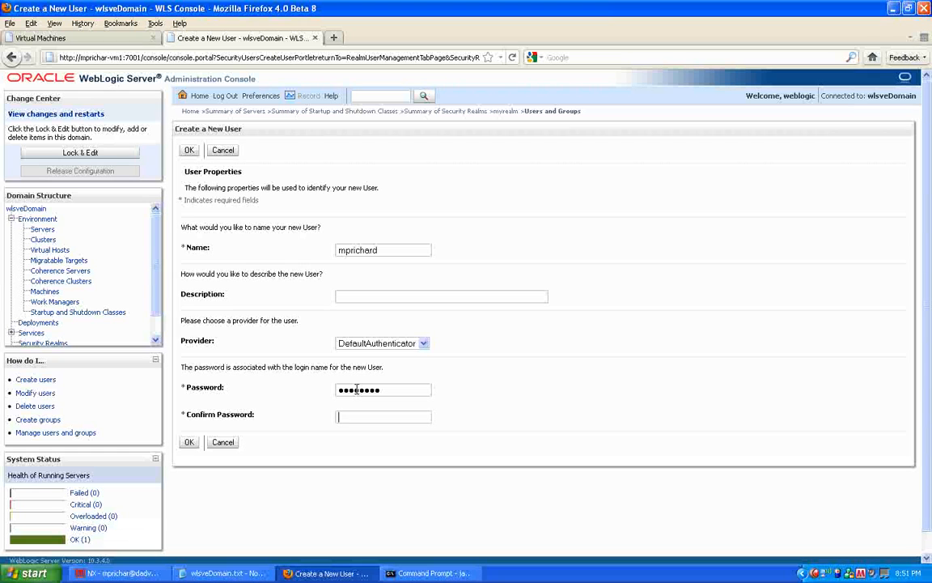
type("welco")
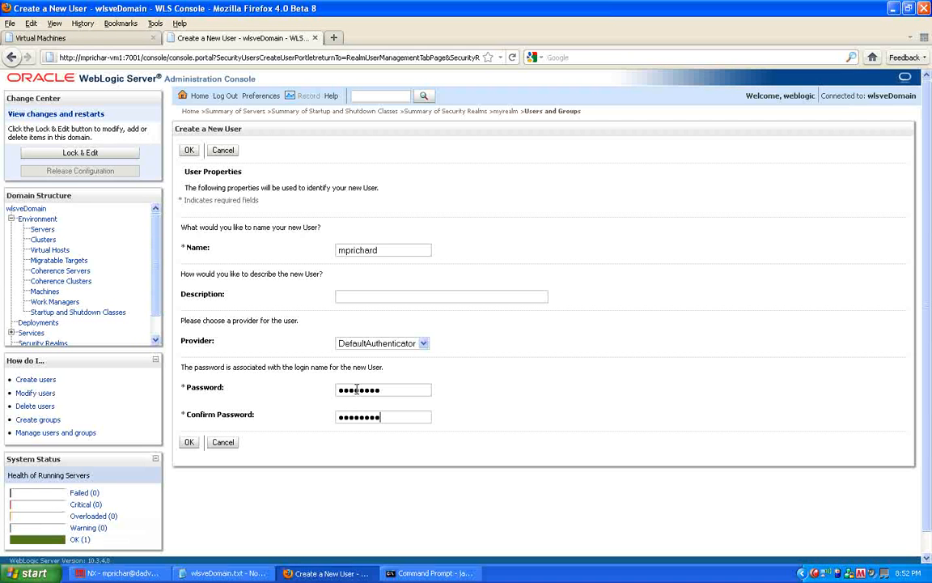
left_click(188, 442)
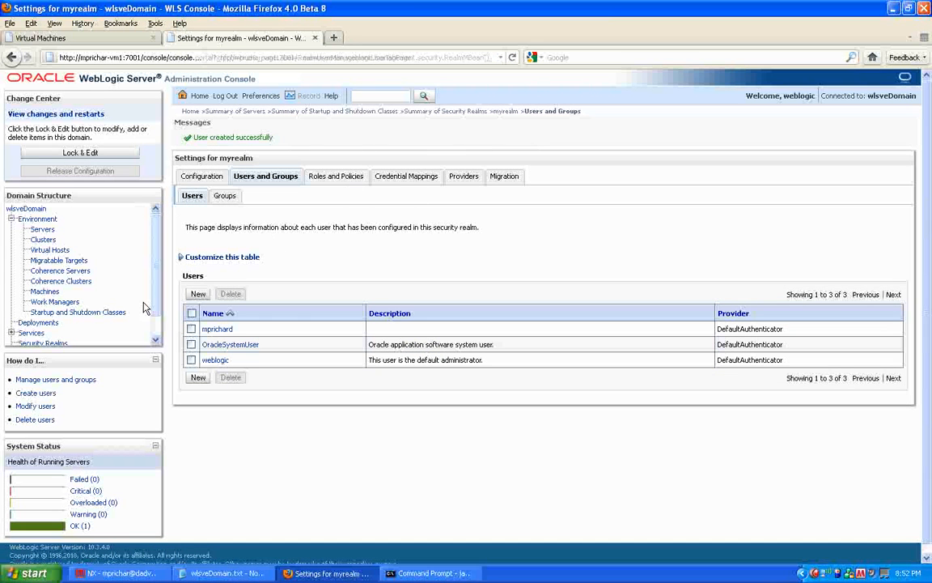
Step: In the realm policies, expand Domain > wlsveDomain > SSH and create a policy for file_access
left_click(330, 179)
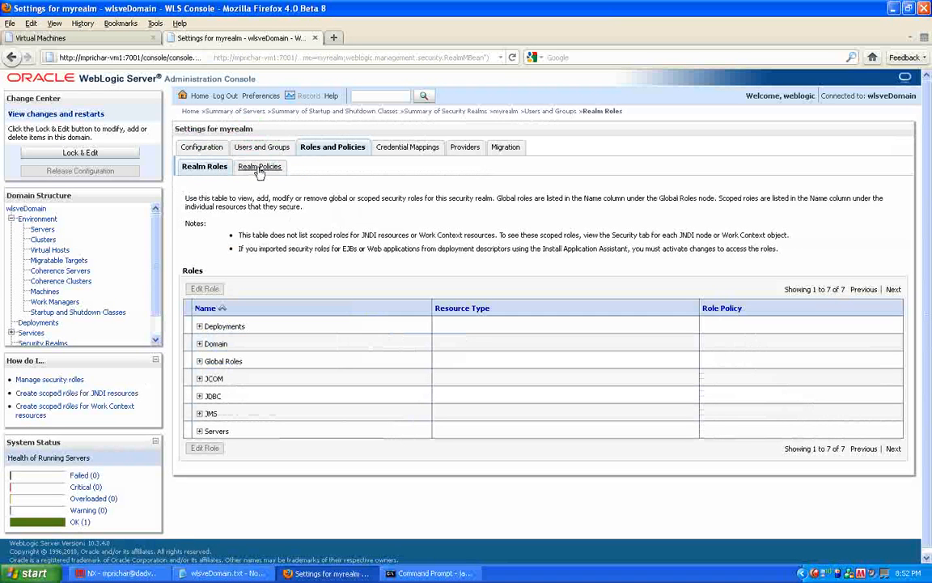
left_click(259, 168)
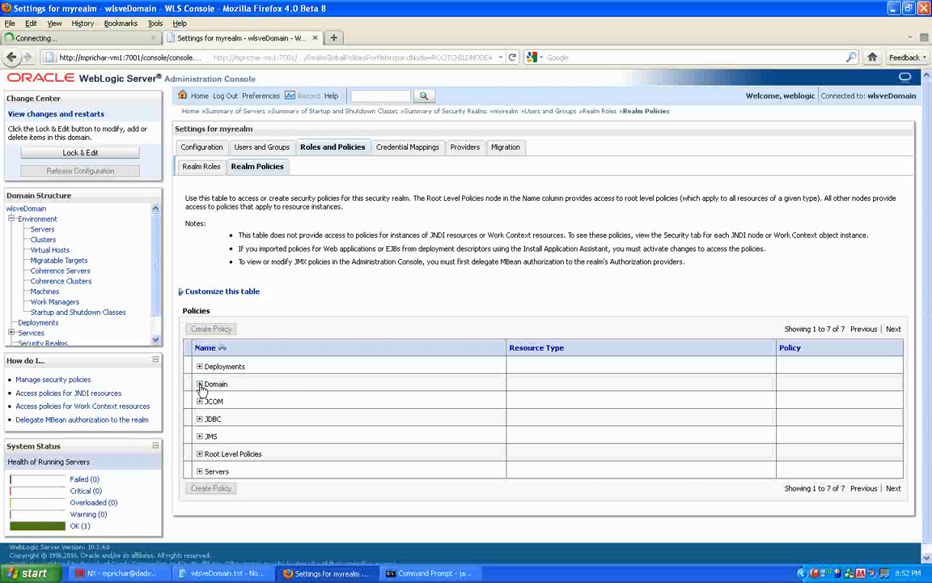
left_click(200, 386)
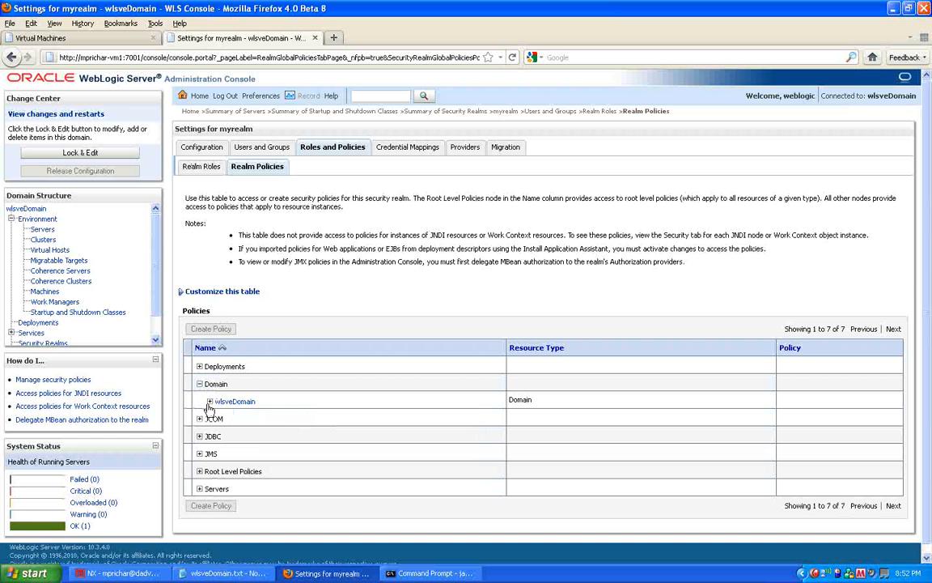
left_click(210, 402)
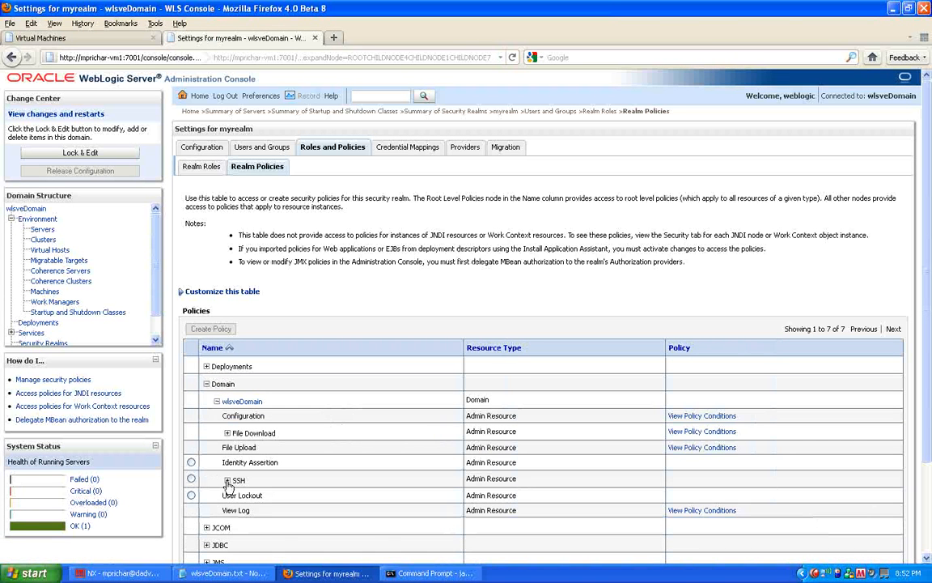
left_click(227, 481)
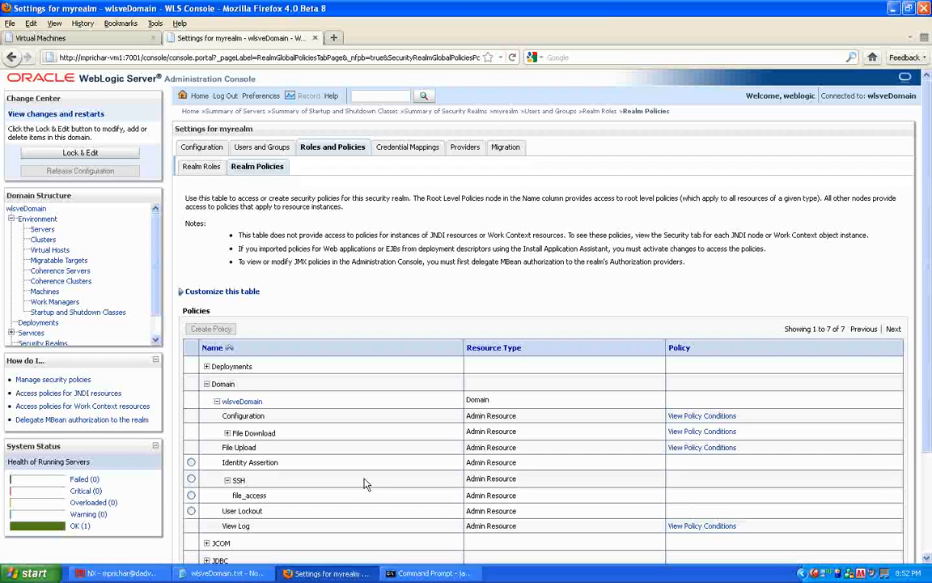
left_click(191, 495)
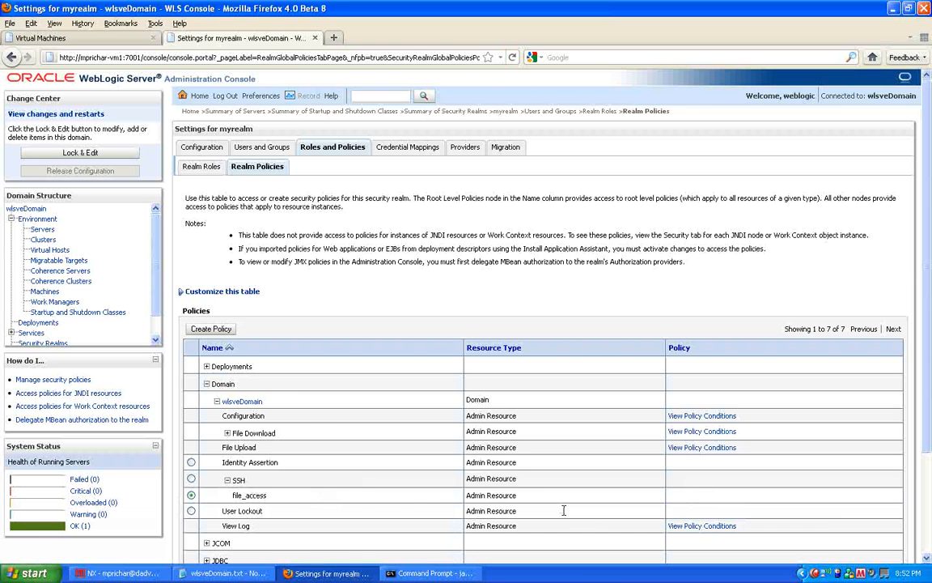
left_click(212, 329)
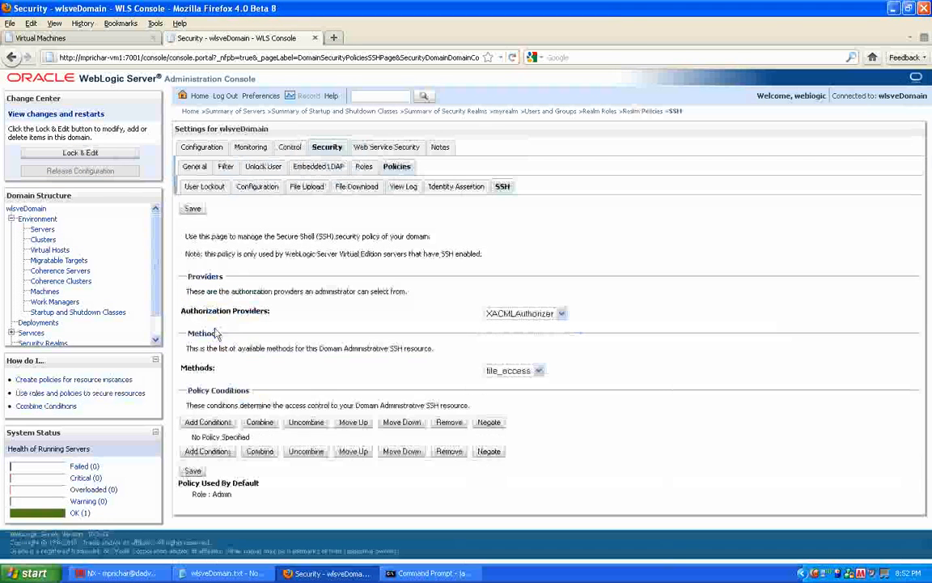
Step: Add a Role condition for the Admin role to the SSH file_access policy
left_click(209, 422)
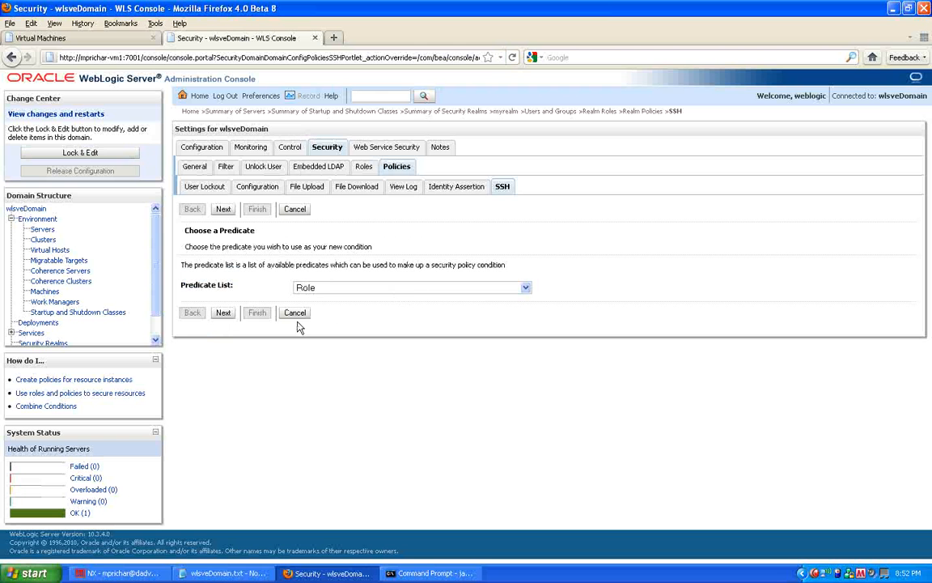
left_click(223, 312)
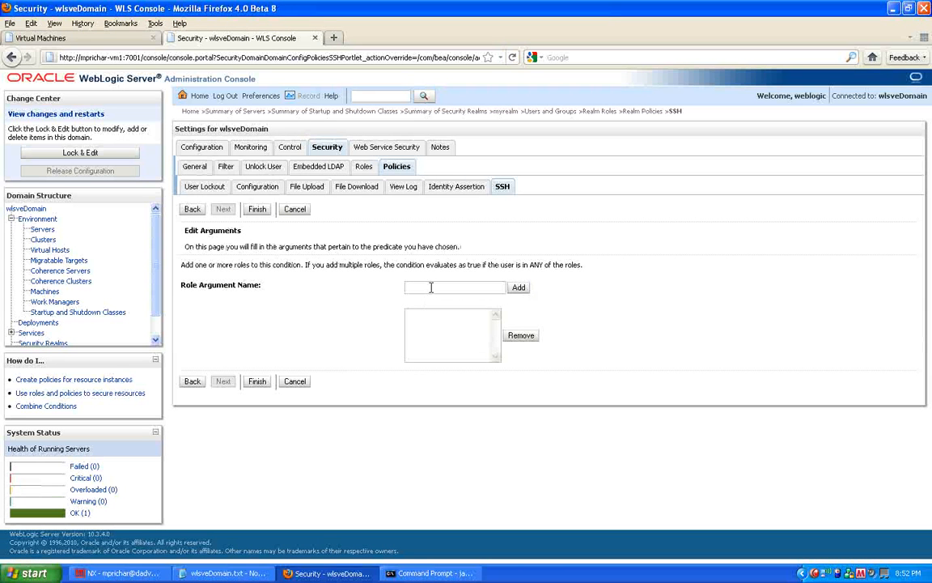
left_click(431, 288)
type("Admin")
left_click(519, 289)
left_click(257, 382)
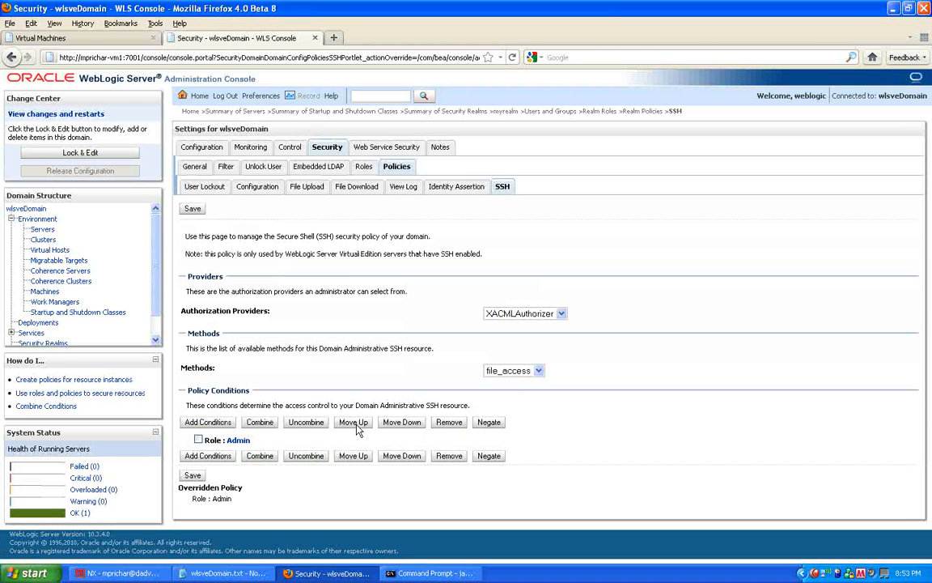
Step: Add a User condition for the newly created user and save the SSH policy
left_click(209, 457)
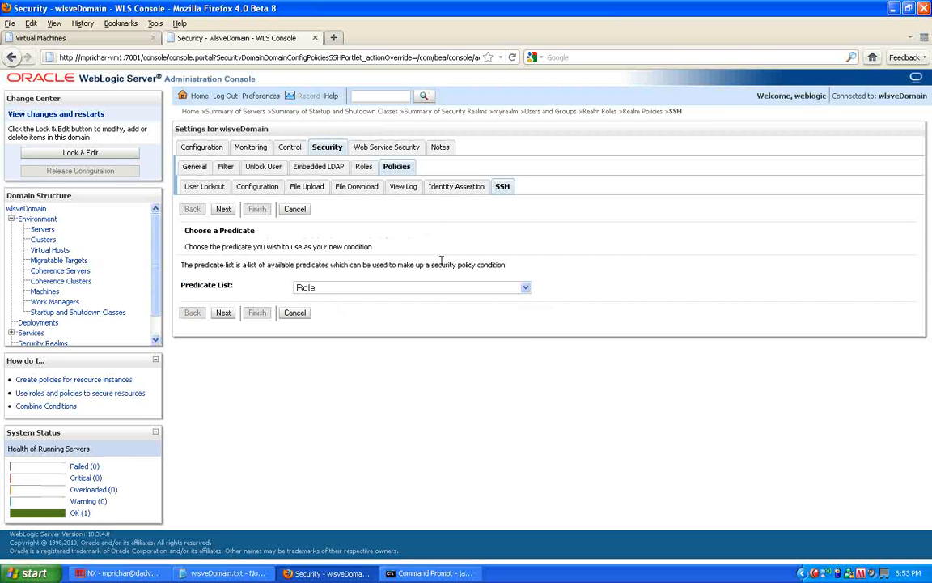
left_click(526, 287)
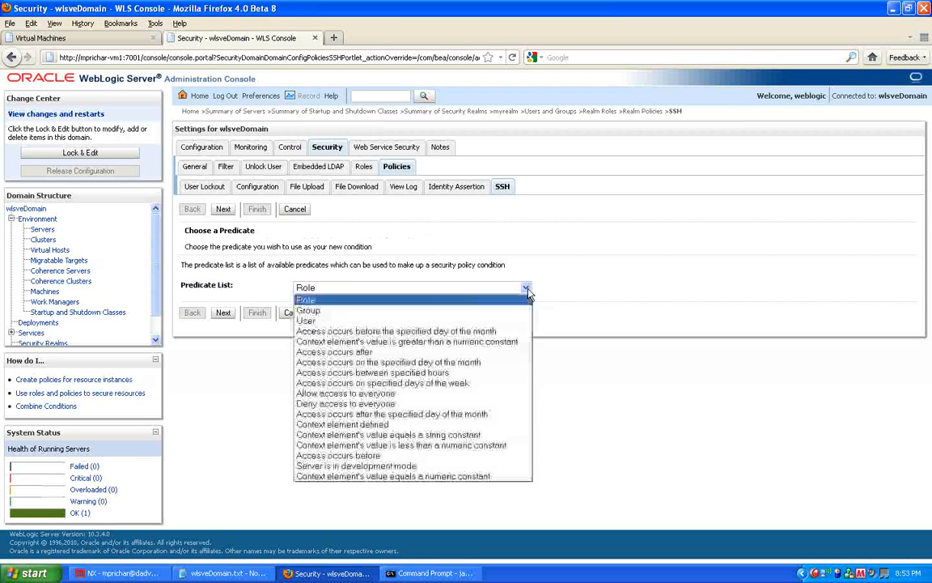
left_click(329, 321)
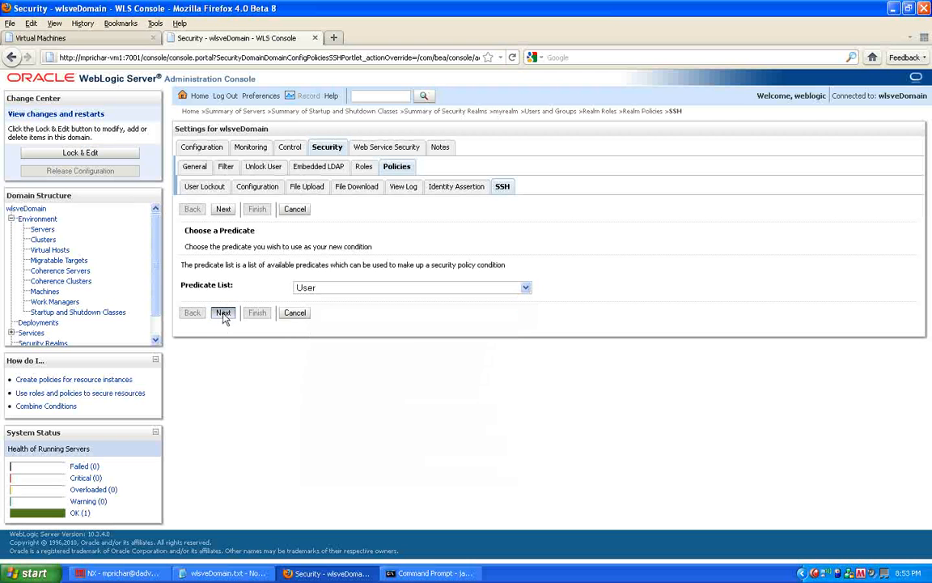
left_click(224, 313)
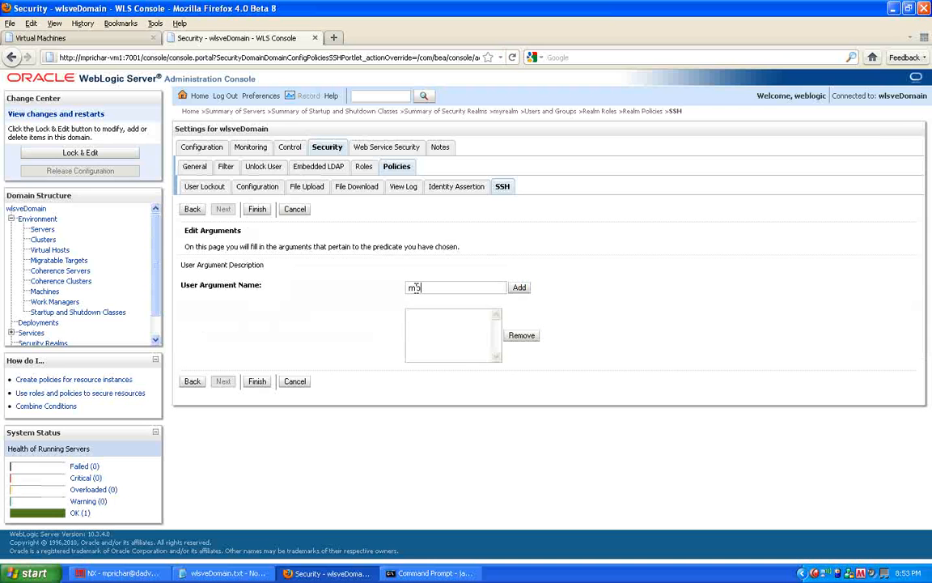
left_click(416, 288)
type("mprichard")
left_click(518, 288)
left_click(257, 381)
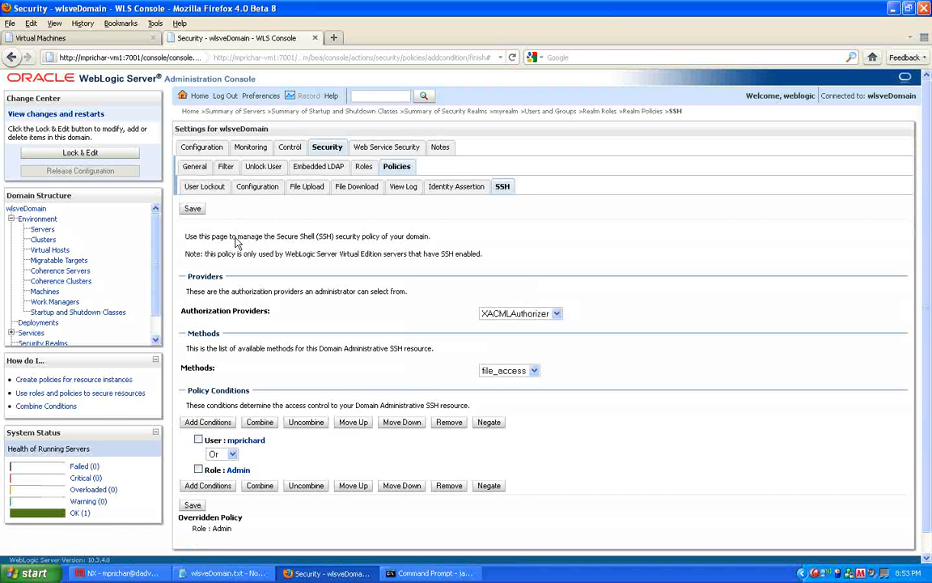
left_click(193, 211)
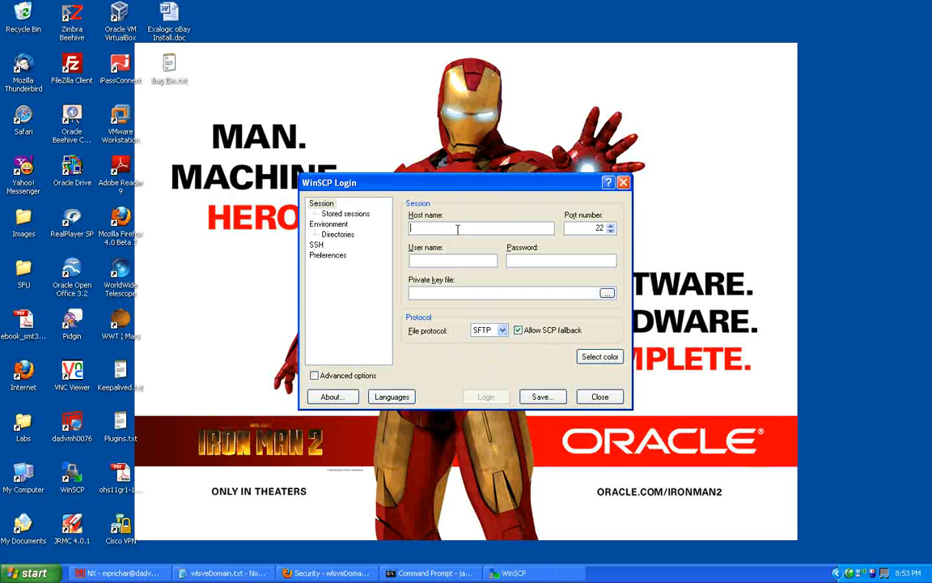
Step: Log in with WinSCP using the VM host name, the new user's name and its password
type("mprichar")
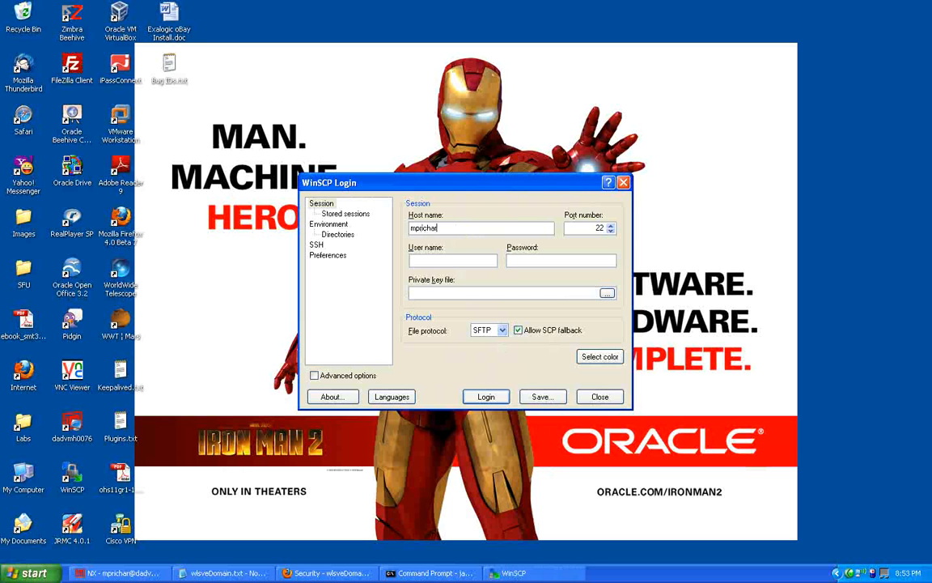
type("-mprich*")
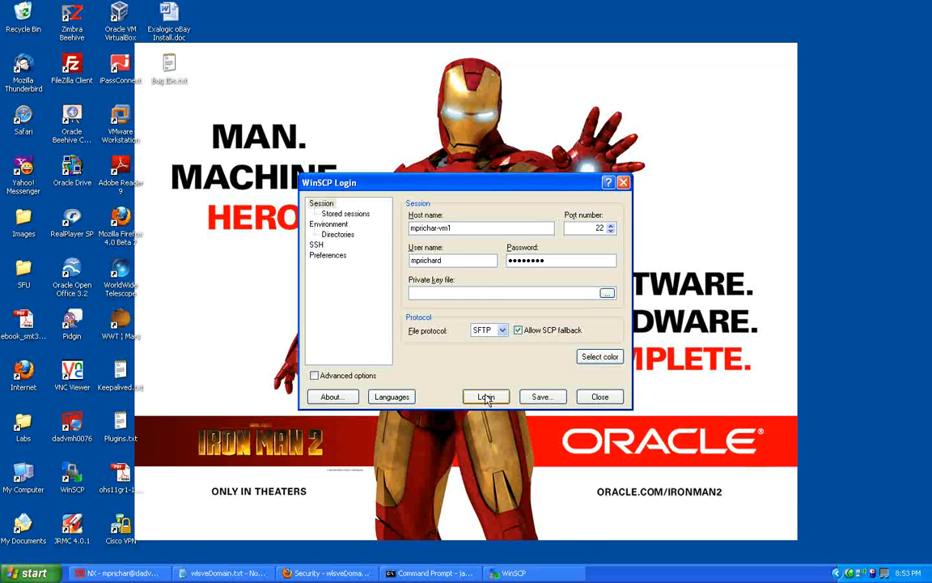
left_click(485, 397)
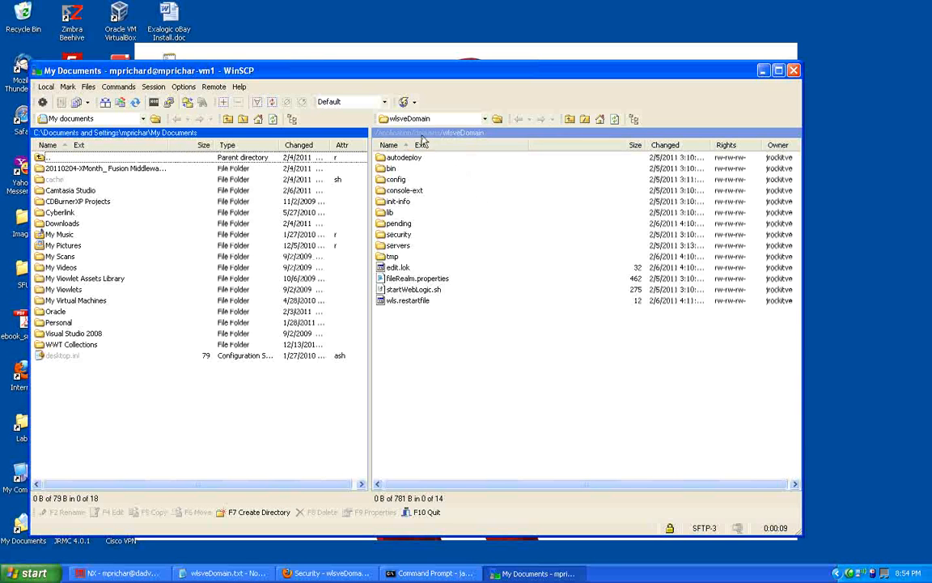
Step: Browse the remote domain to the servers/AdminServer/logs folder, then close WinSCP
left_click(397, 247)
double_click(398, 247)
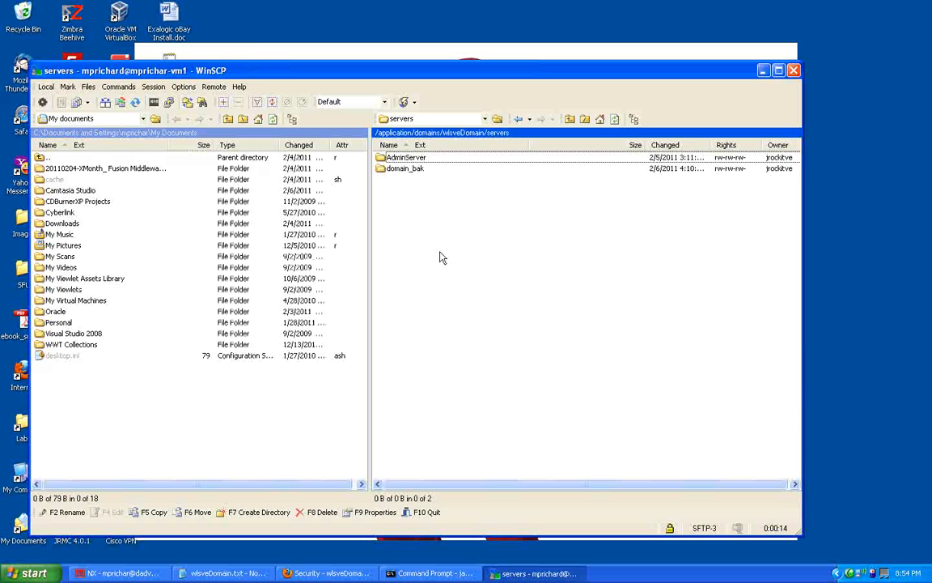
double_click(398, 159)
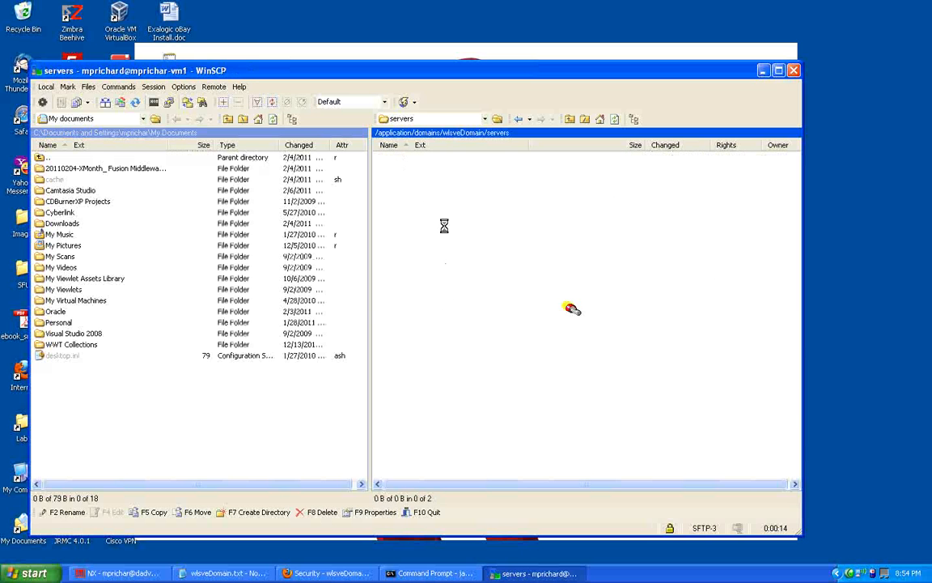
double_click(394, 180)
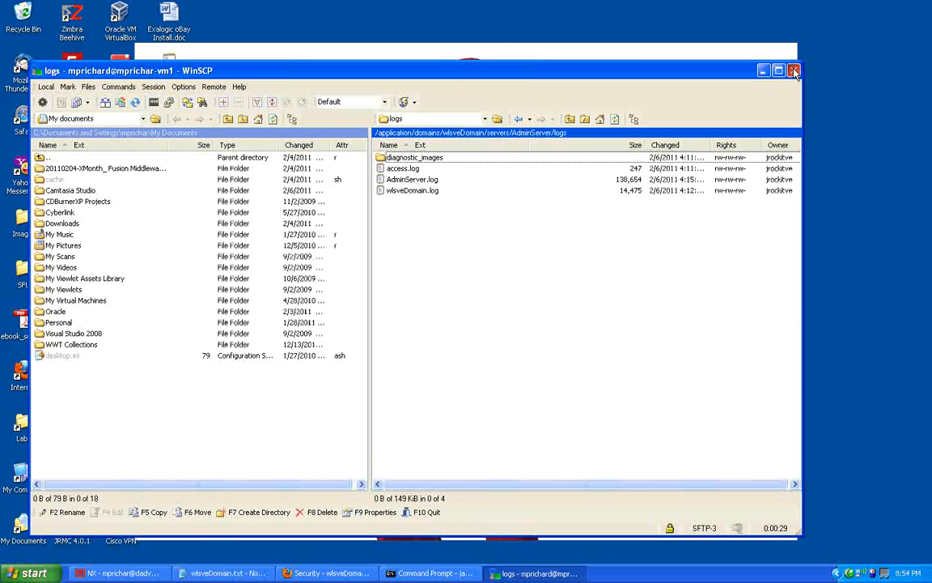
left_click(794, 71)
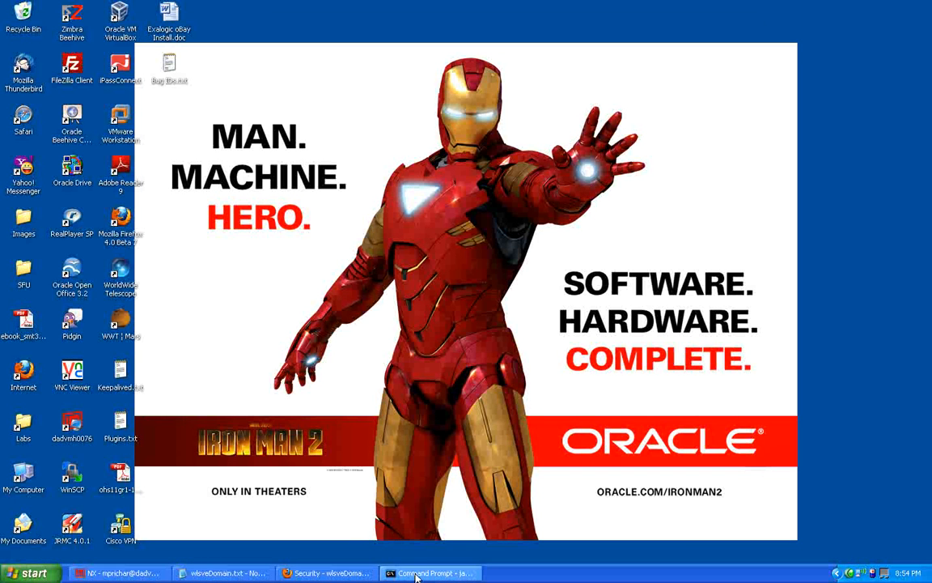
Step: Copy the nmConnect command line from the wlsveDomain.txt notes
left_click(417, 573)
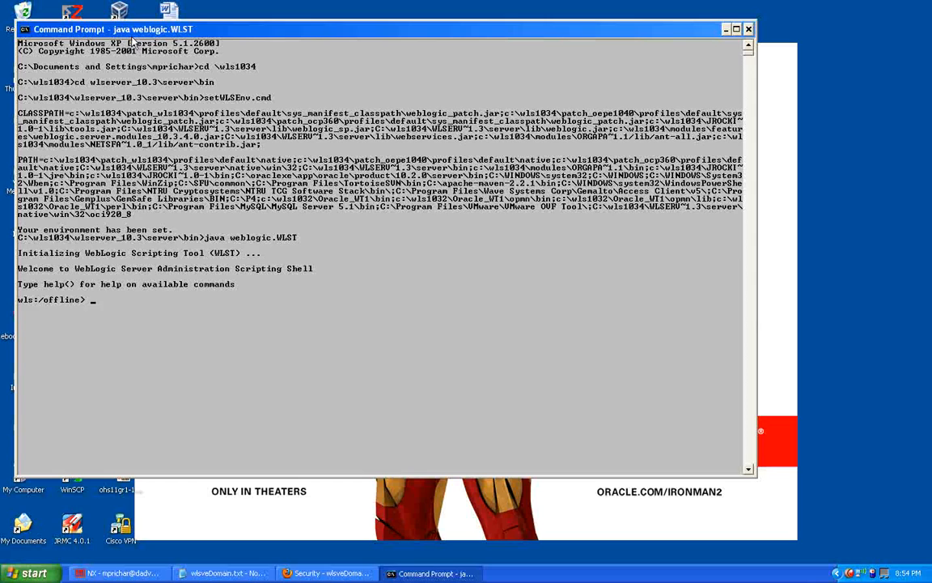
left_click(243, 573)
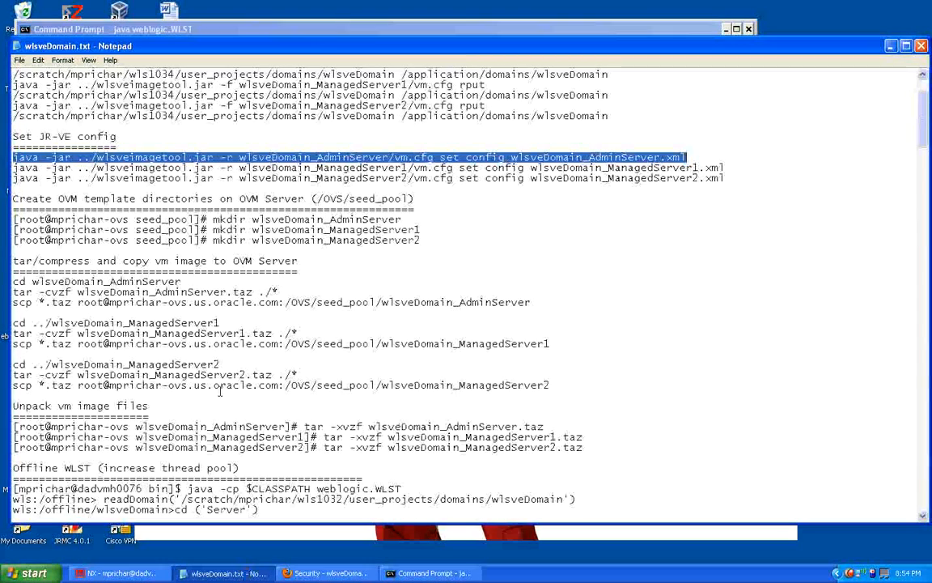
scroll(220, 392, "down", 7)
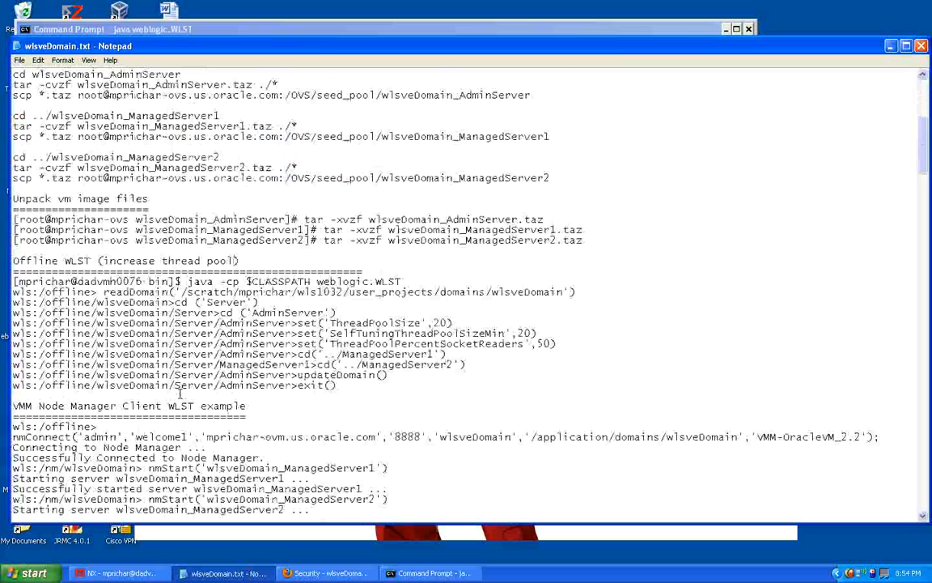
scroll(180, 394, "down", 4)
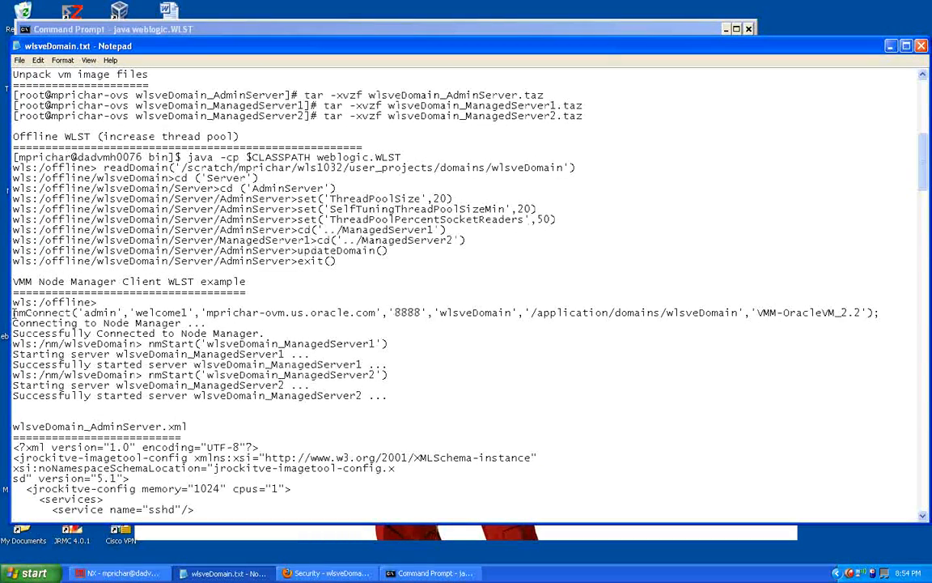
left_click_drag(12, 313, 874, 312)
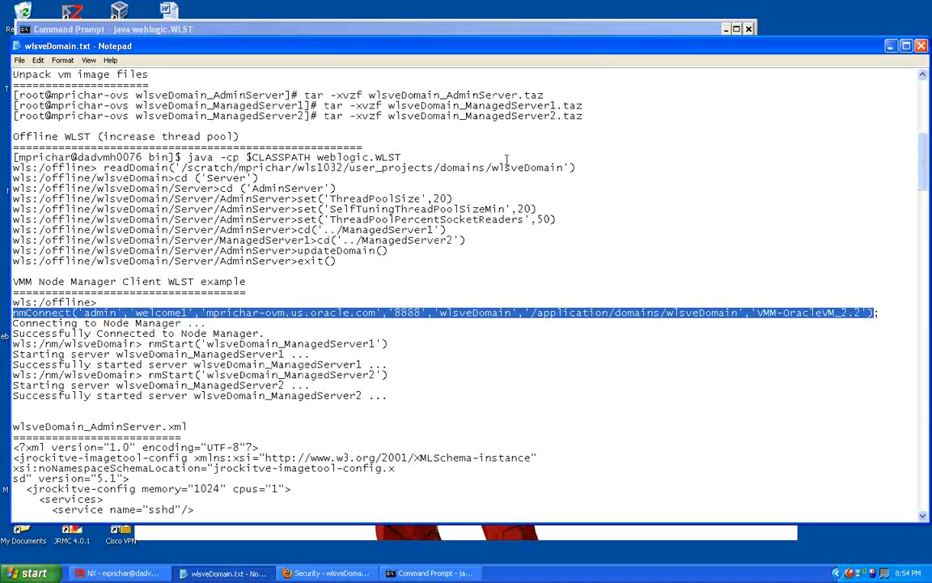
key("shift+End")
left_click(38, 62)
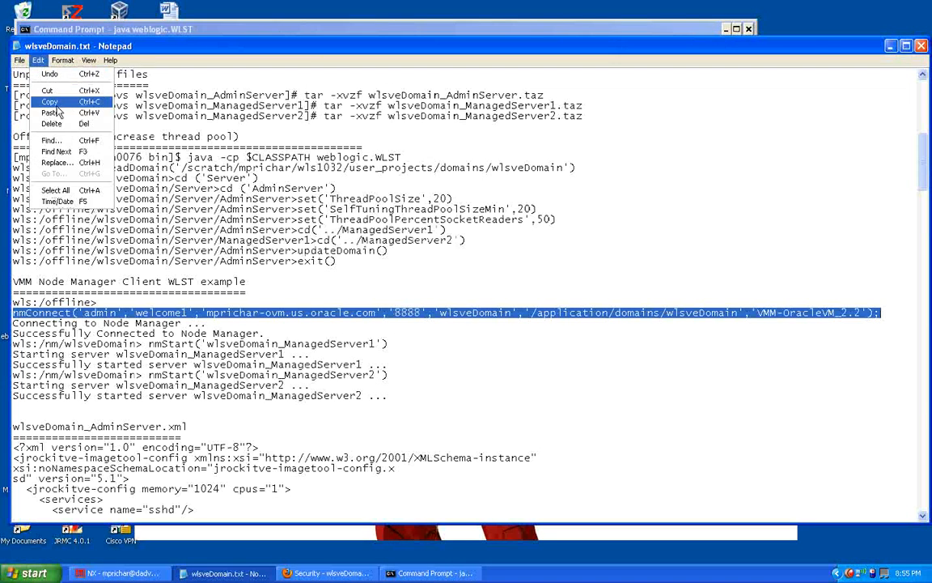
left_click(51, 101)
left_click(891, 48)
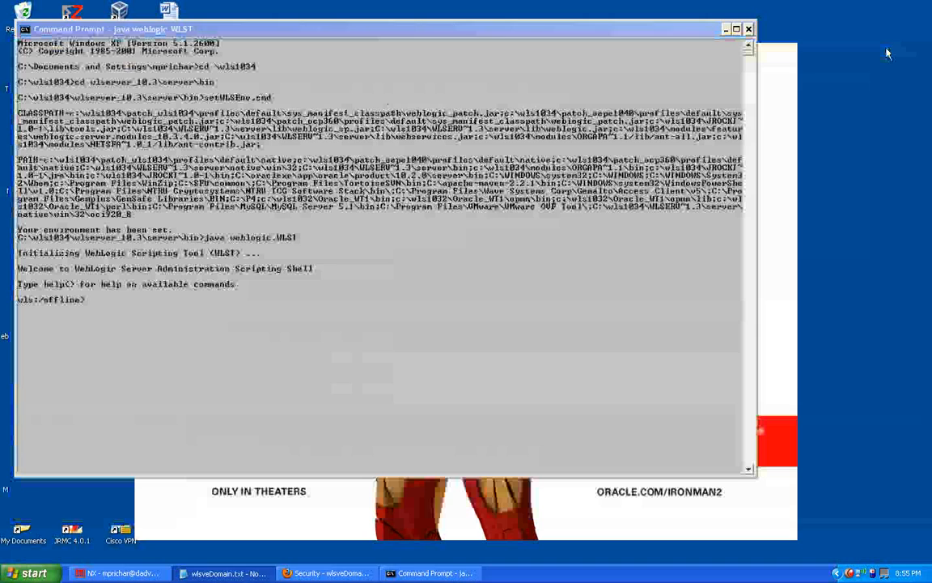
Step: Paste and run the nmConnect command in the WLST shell to connect to Node Manager with the admin credentials
left_click(25, 30)
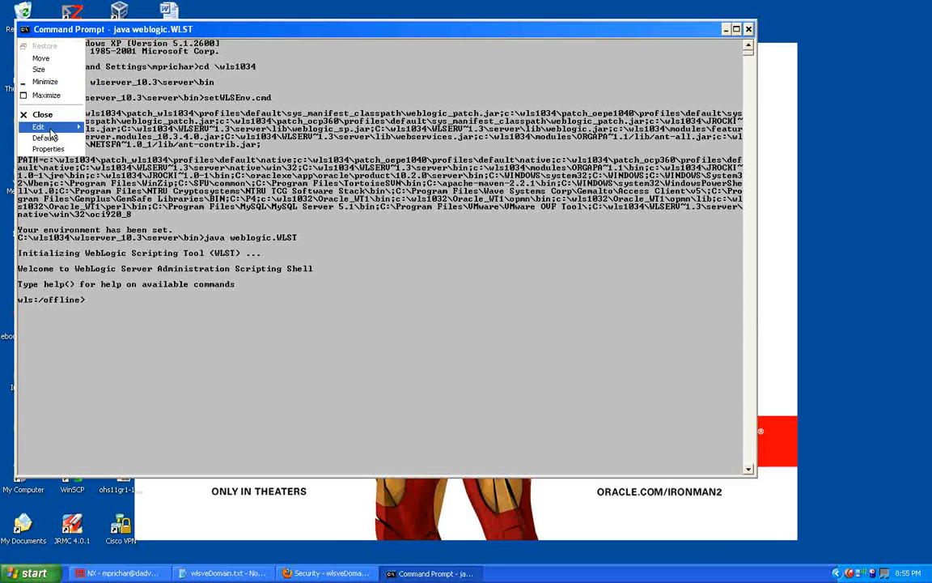
mouse_move(51, 132)
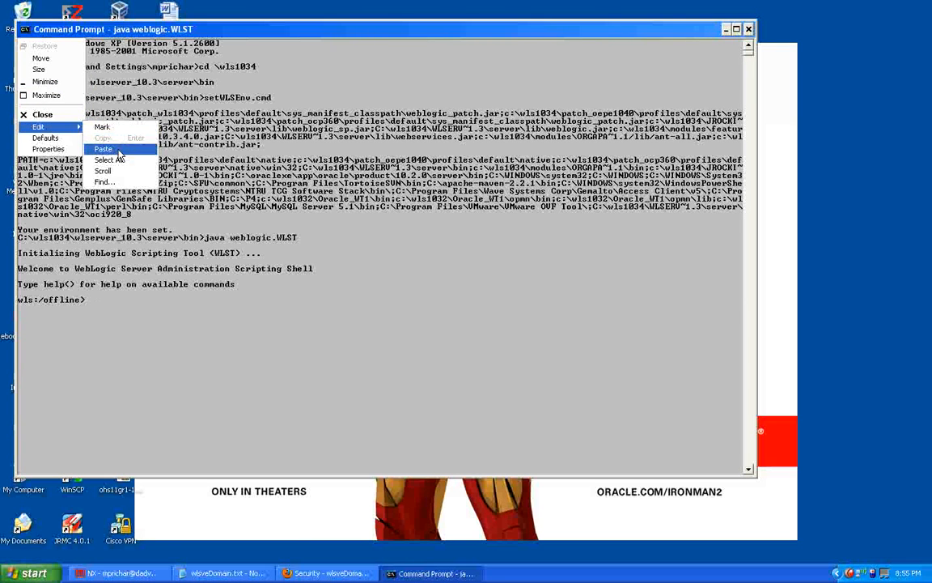
left_click(104, 148)
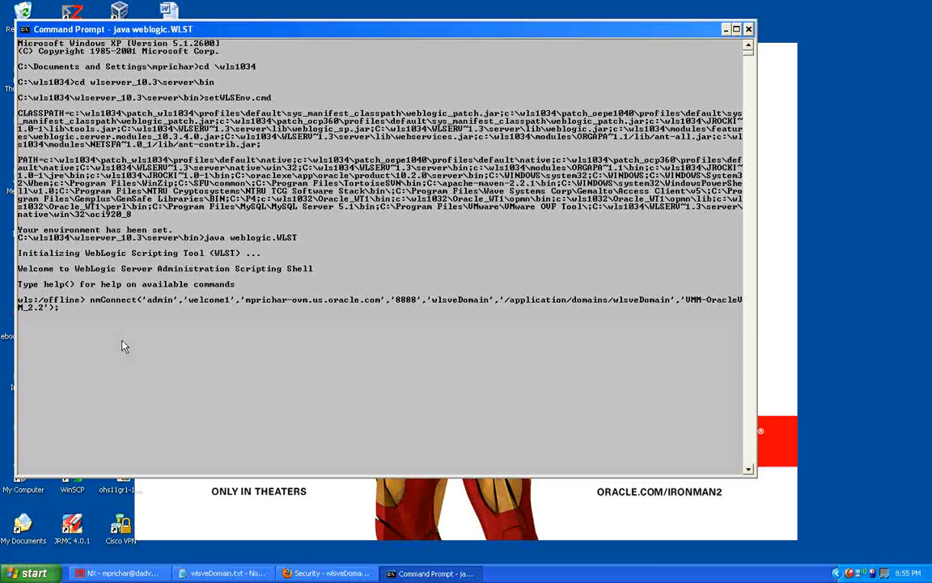
key("Return")
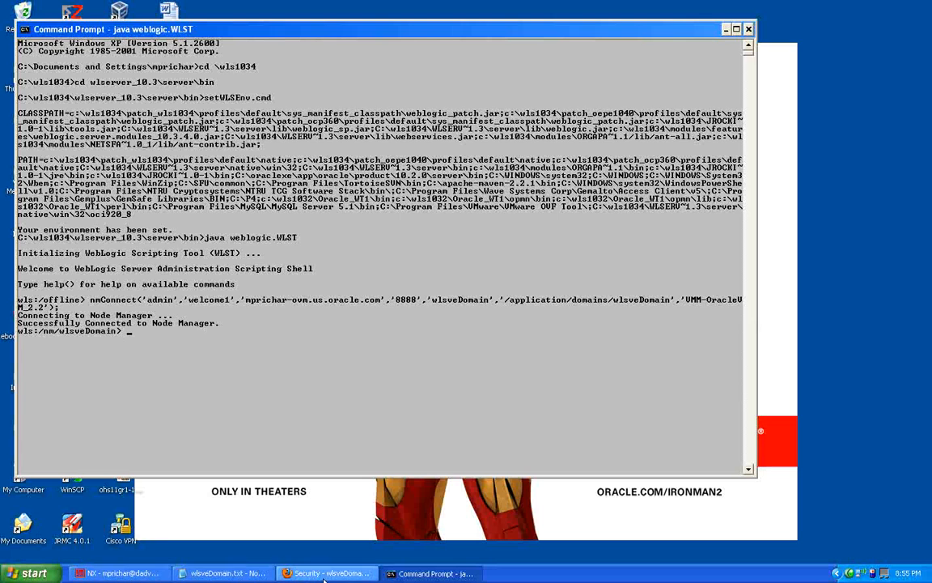
Step: Copy the nmStart('wlsveDomain_ManagedServer1') command from the notes and run it in WLST
left_click(238, 574)
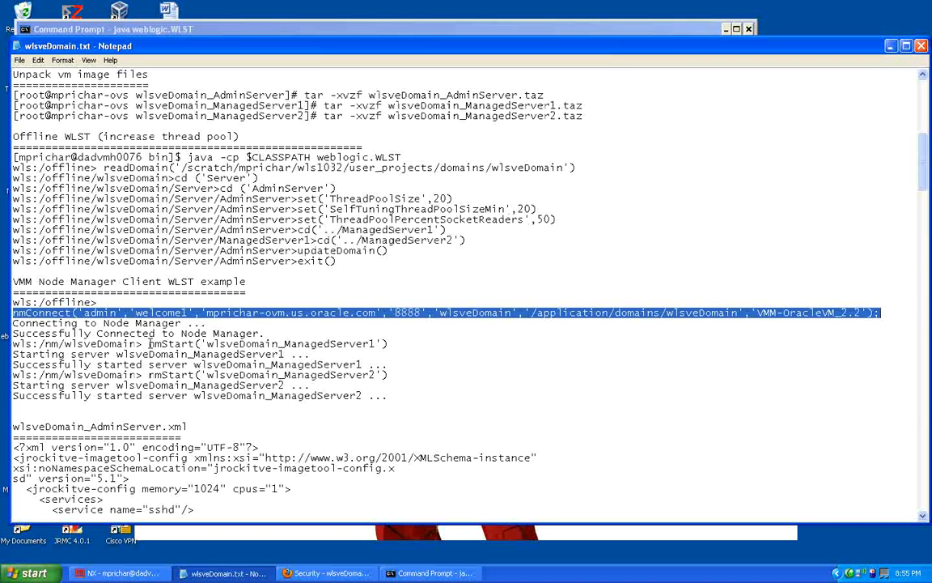
left_click_drag(149, 343, 389, 344)
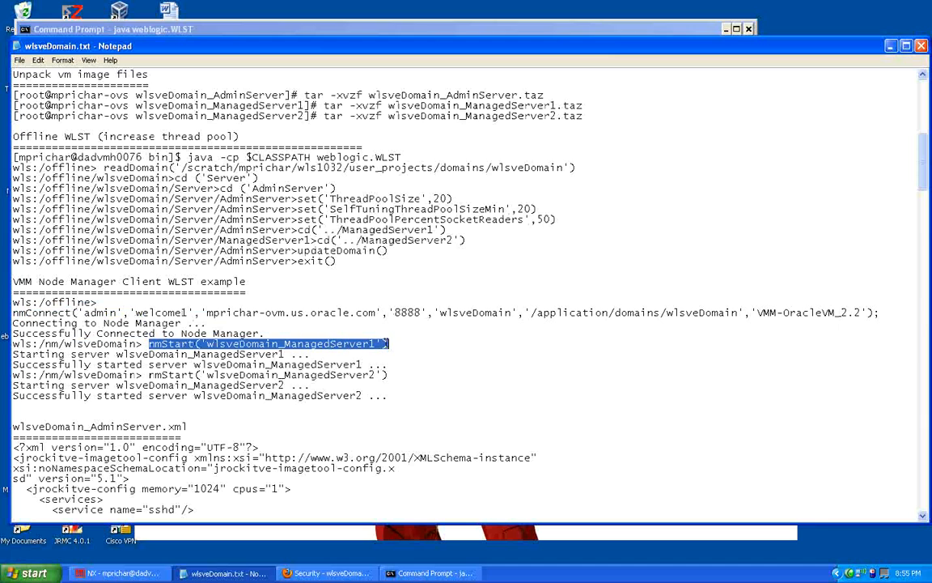
left_click(38, 60)
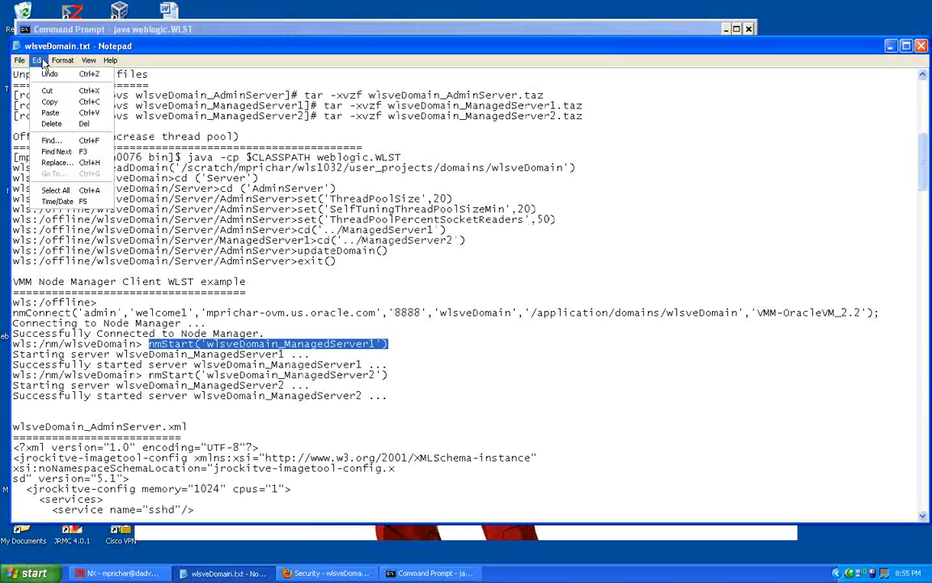
left_click(59, 103)
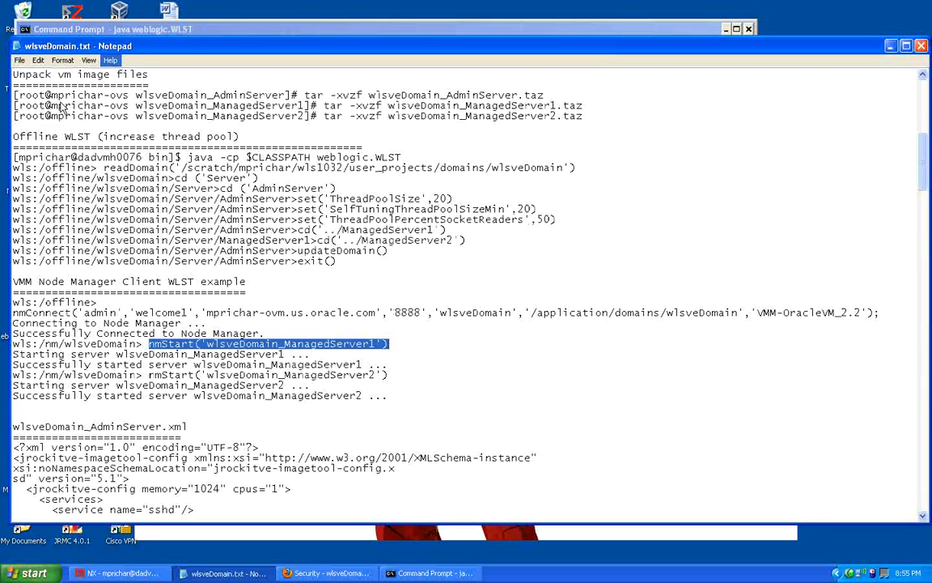
left_click(110, 27)
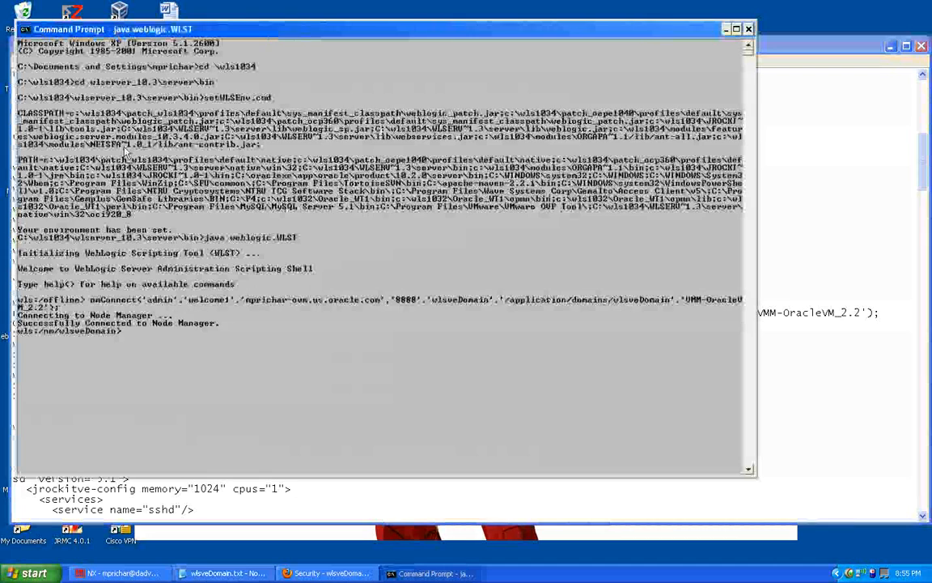
left_click(24, 29)
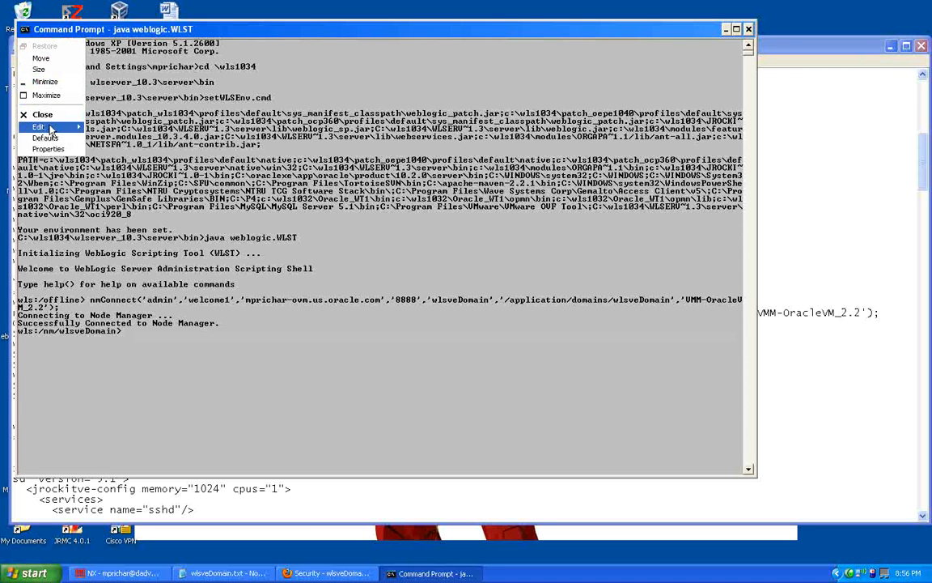
mouse_move(46, 129)
left_click(98, 153)
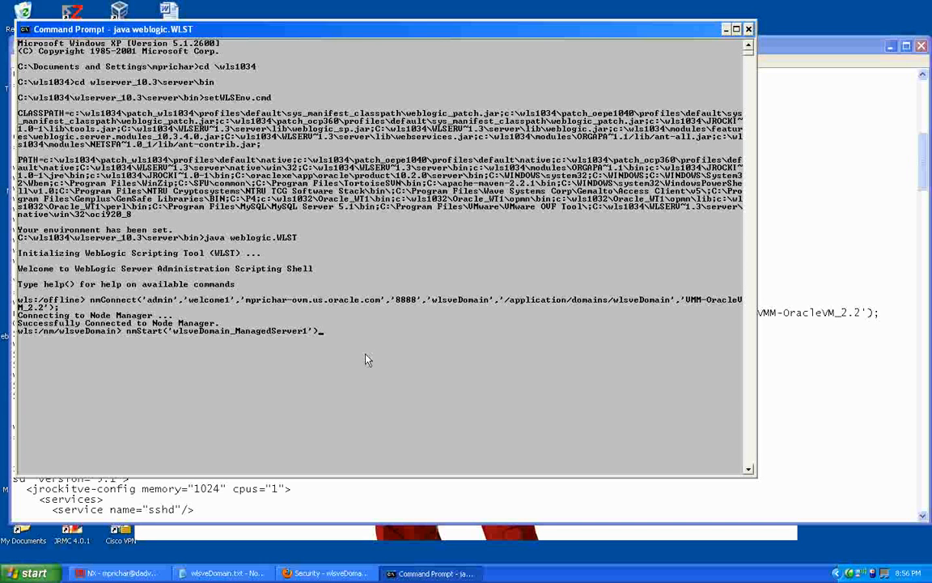
key("Return")
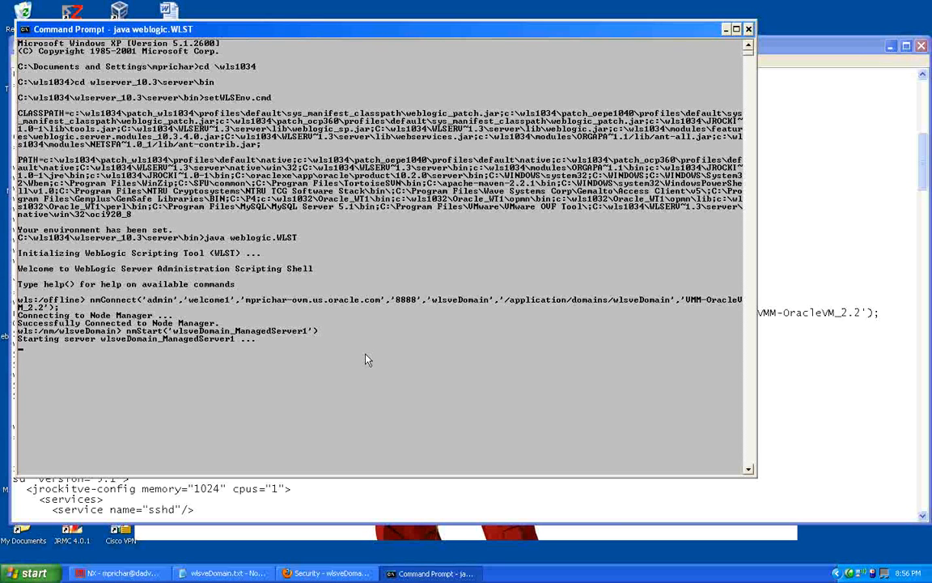
Step: List the files in the /var/log/ovs-agent directory on the OVM server
left_click(328, 574)
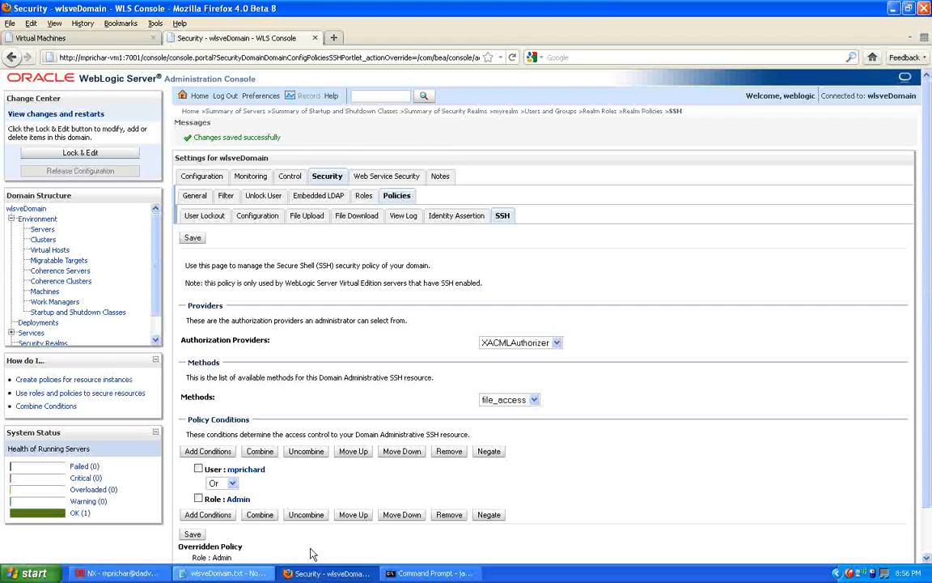
left_click(136, 574)
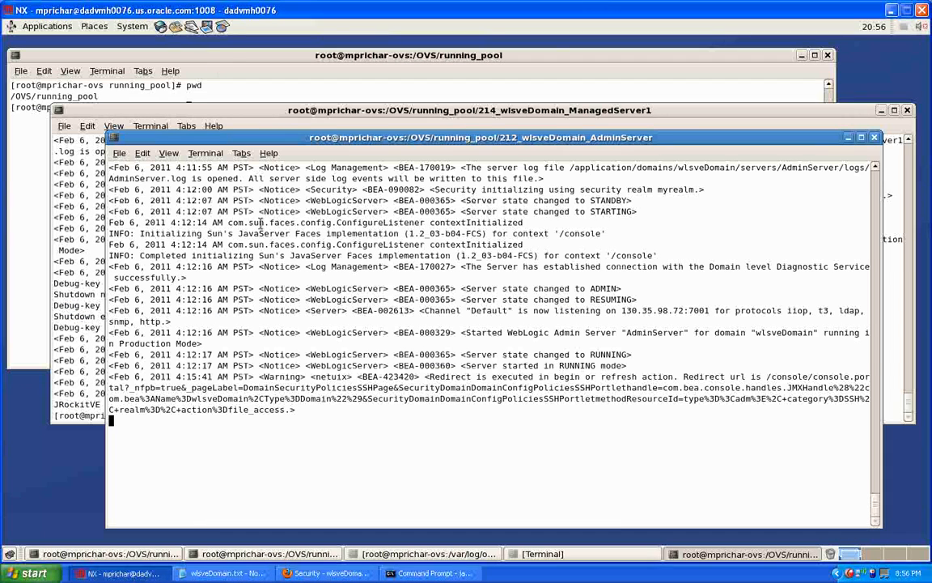
left_click(466, 553)
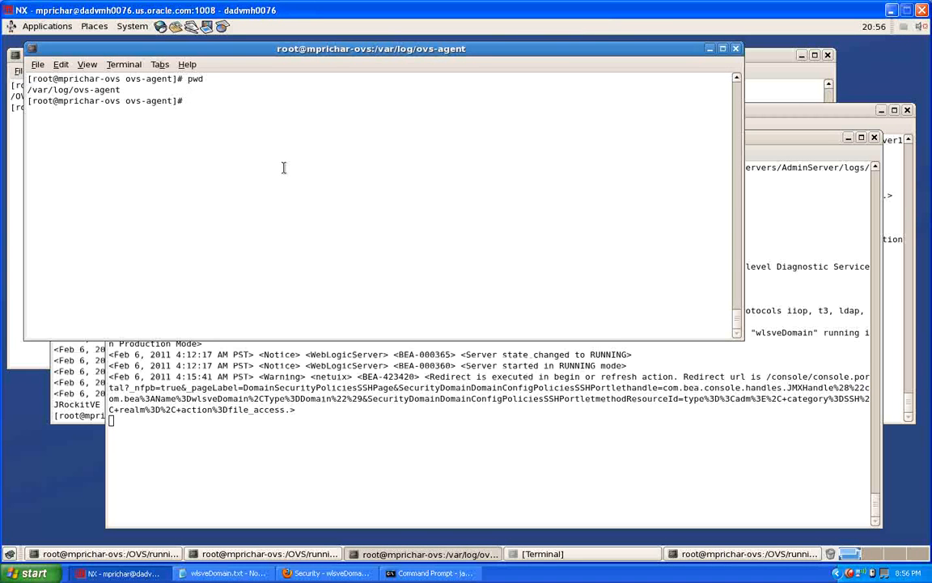
type("ls")
key("Return")
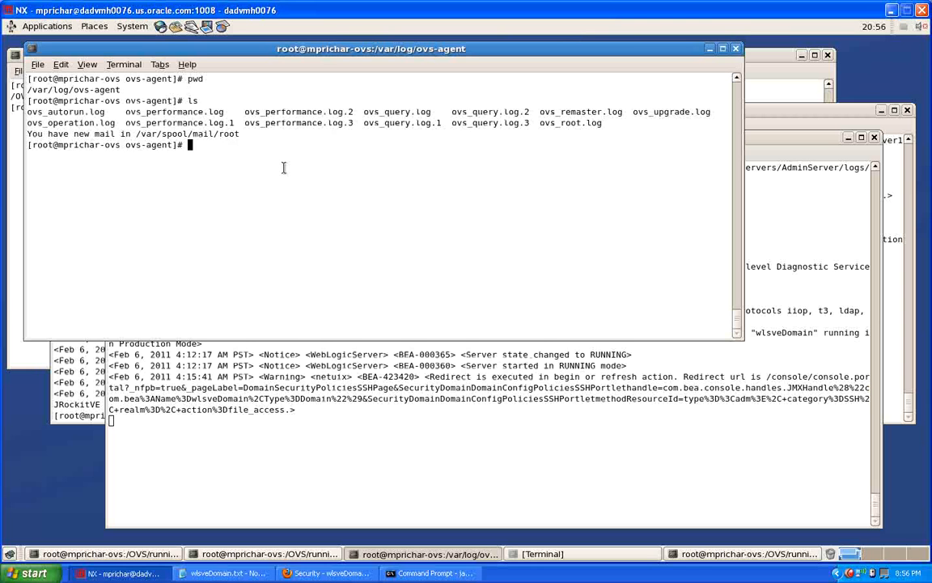
Step: Follow the ovs_operation.log file with tail -f
type("tail -f ovs_op")
key("Tab")
key("Return")
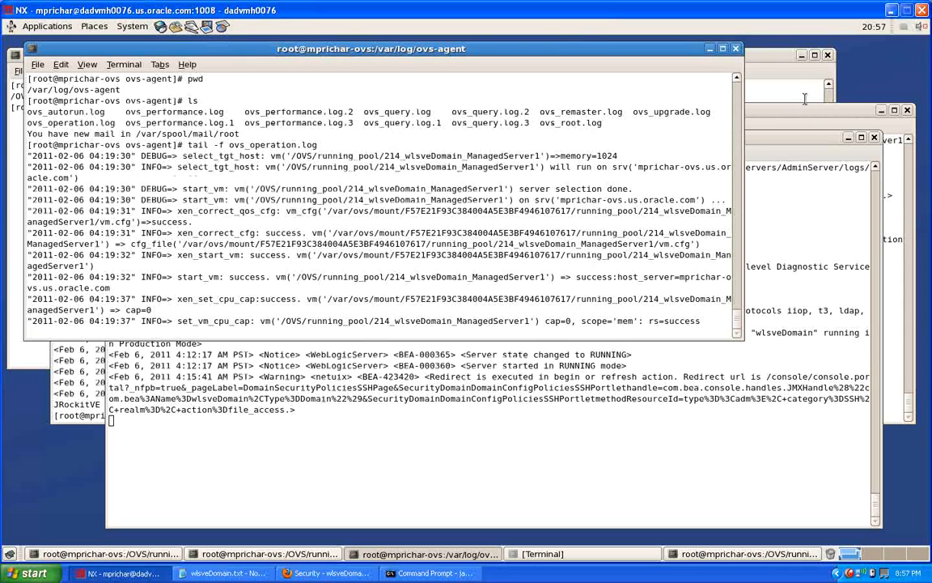
Step: Start wlsveDomain_ManagedServer2 in WLST with nmStart('wlsveDomain_ManagedServer2')
left_click(429, 573)
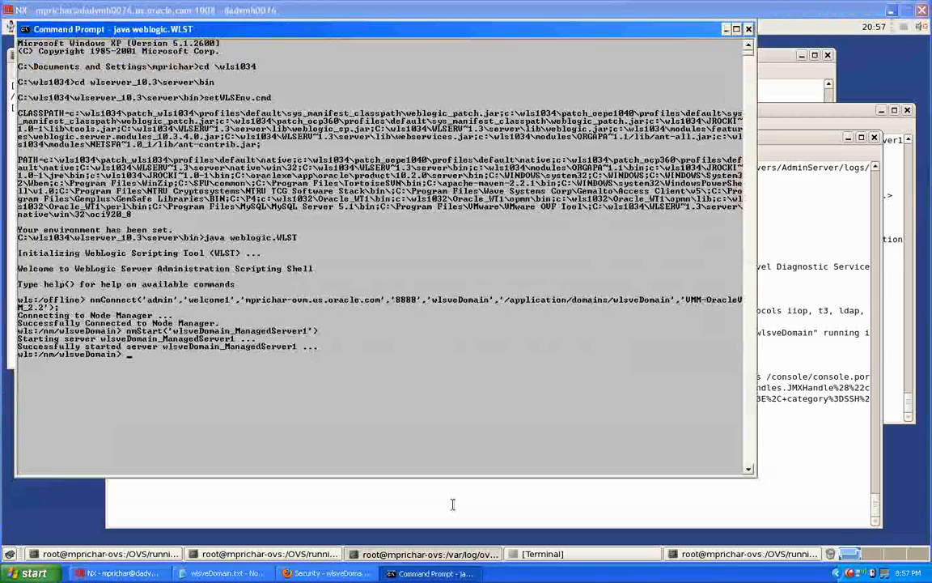
type("nm")
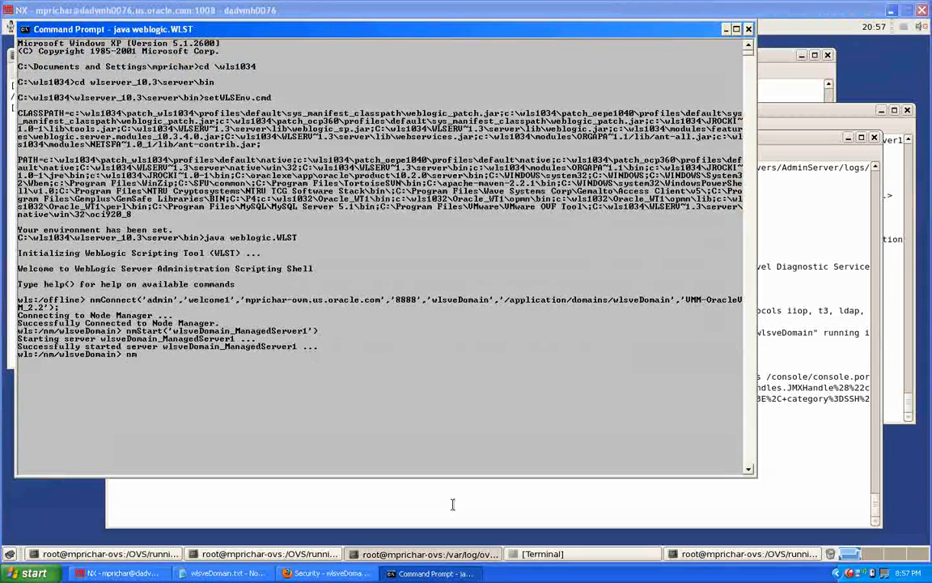
key("Return")
type("S")
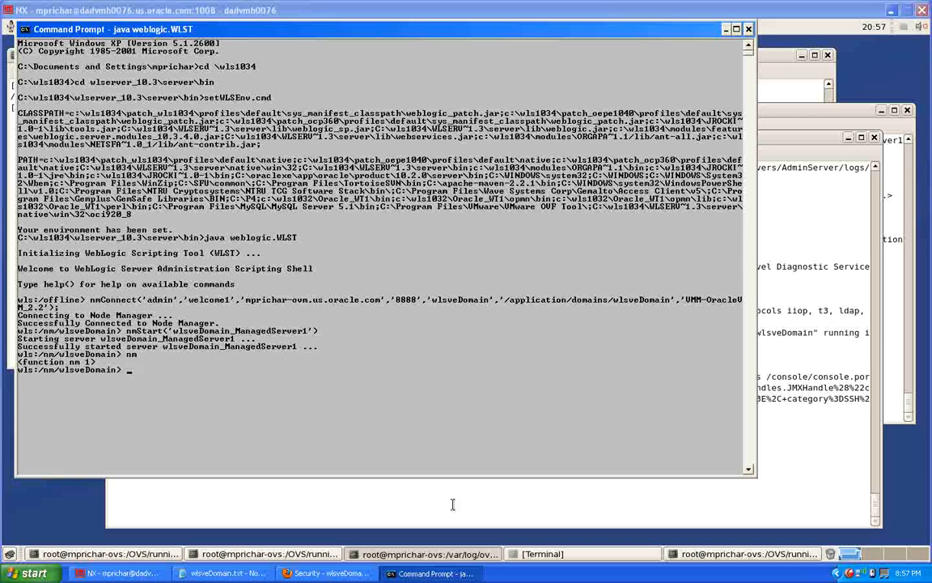
type("nmStart('wlsveDomain")
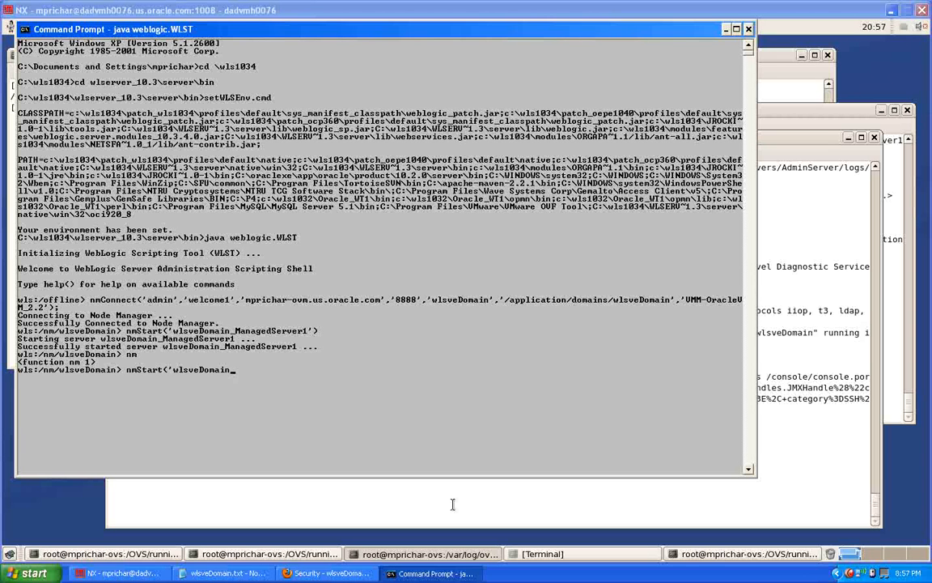
type("_M")
type("anagedServer2');")
key("Return")
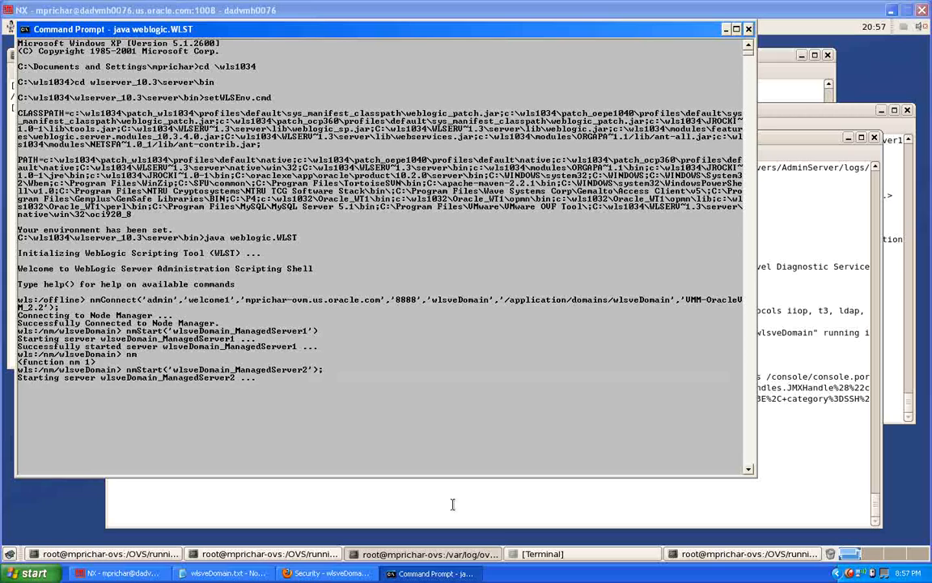
Step: Review the ovs-agent log, then list the Xen virtual machines with xm list in the running_pool terminal
left_click(817, 143)
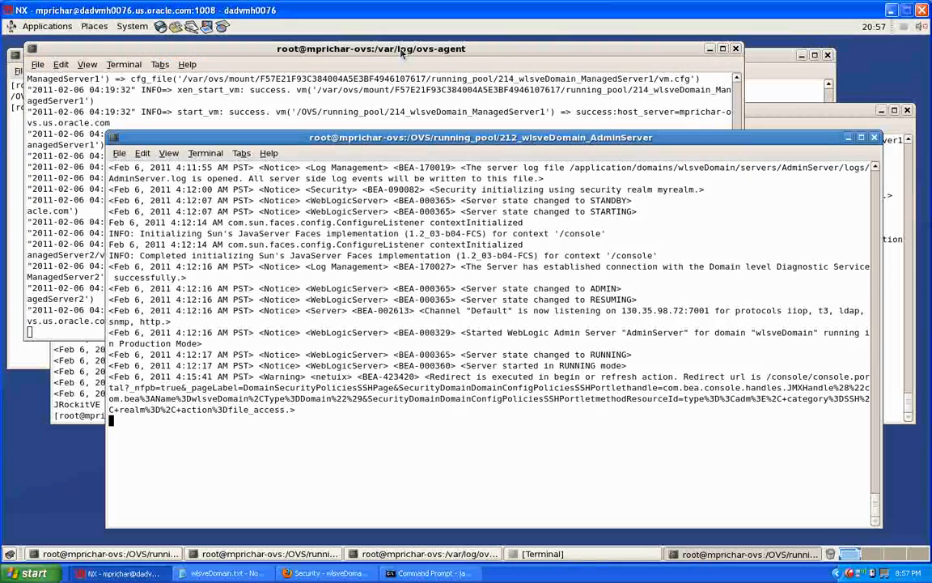
left_click(360, 45)
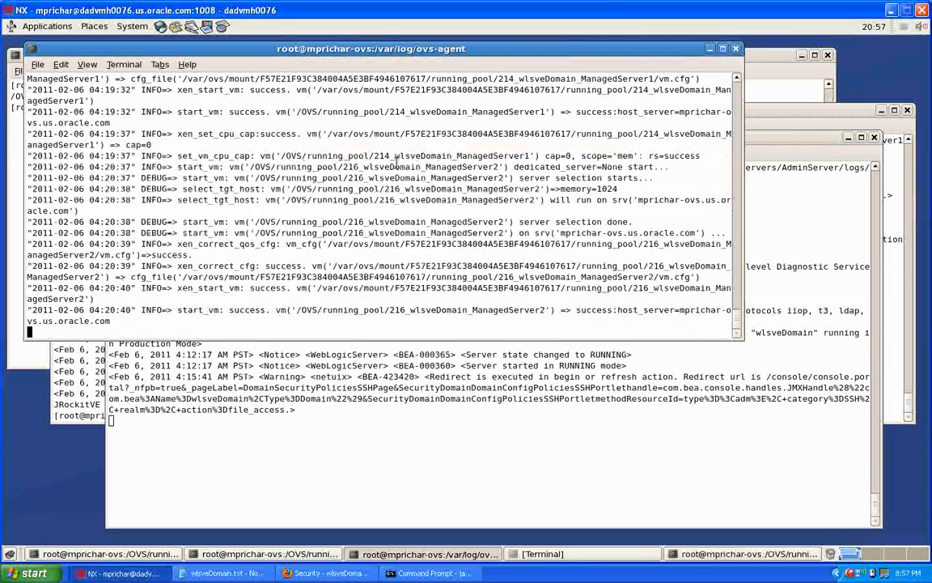
left_click(769, 55)
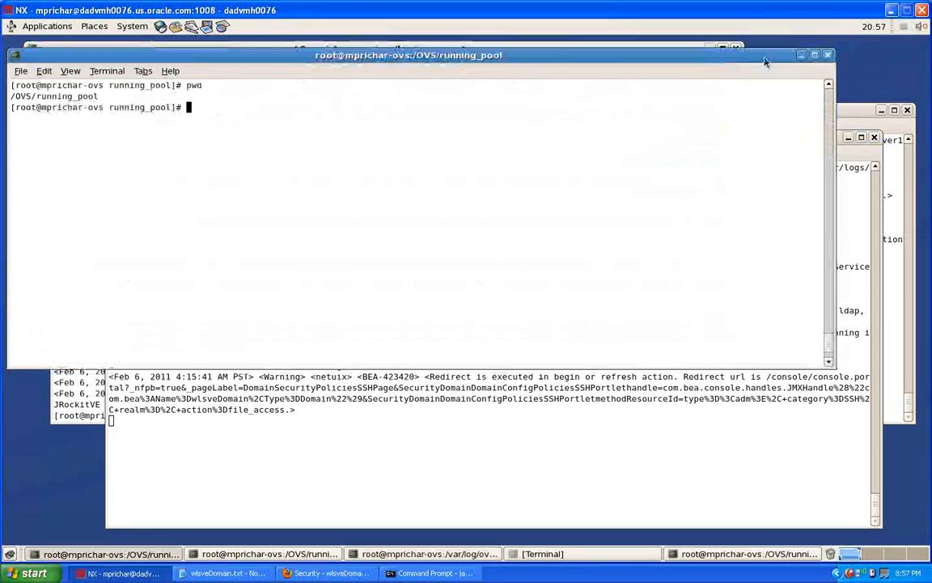
type("xm lis")
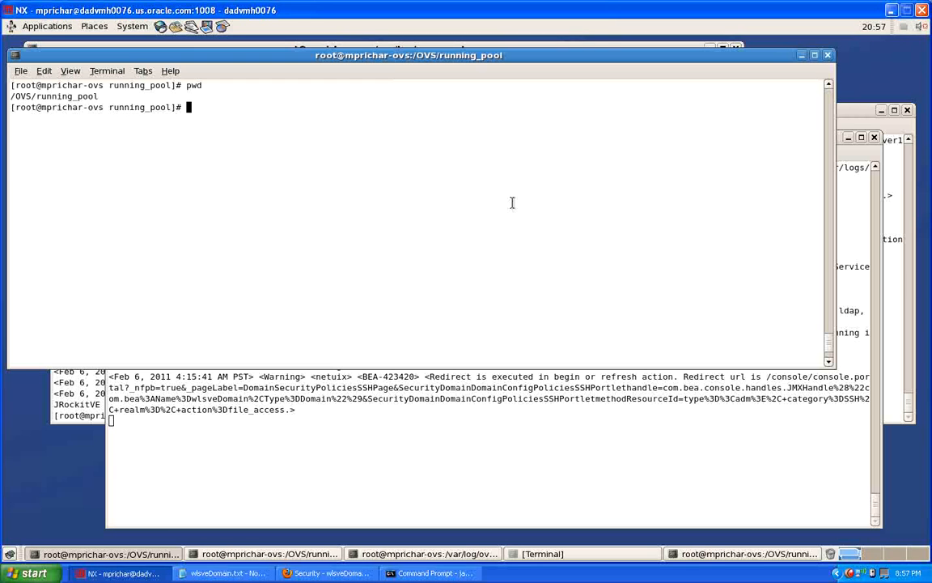
type("t")
key("Return")
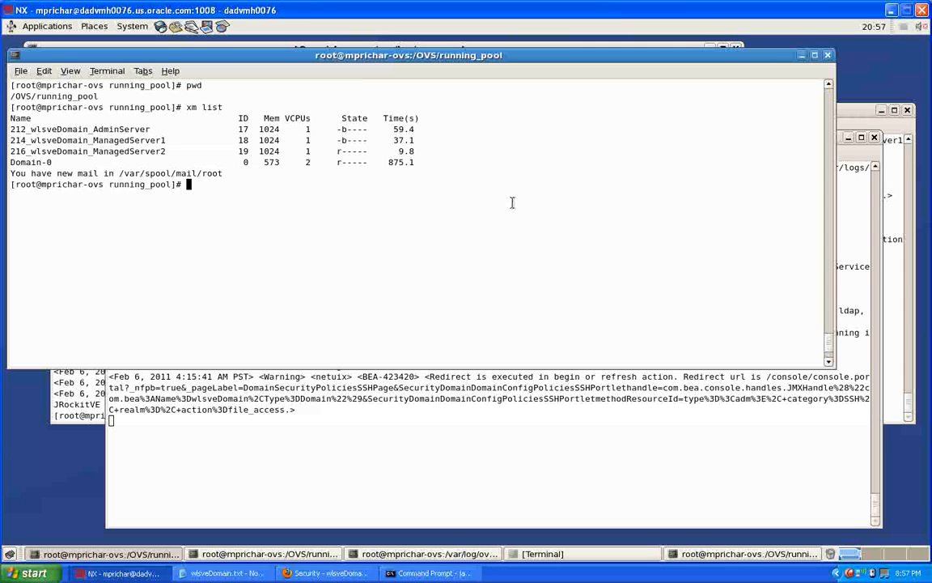
Step: Open the console of virtual machine 19 with xm console 19
type("xm console 19")
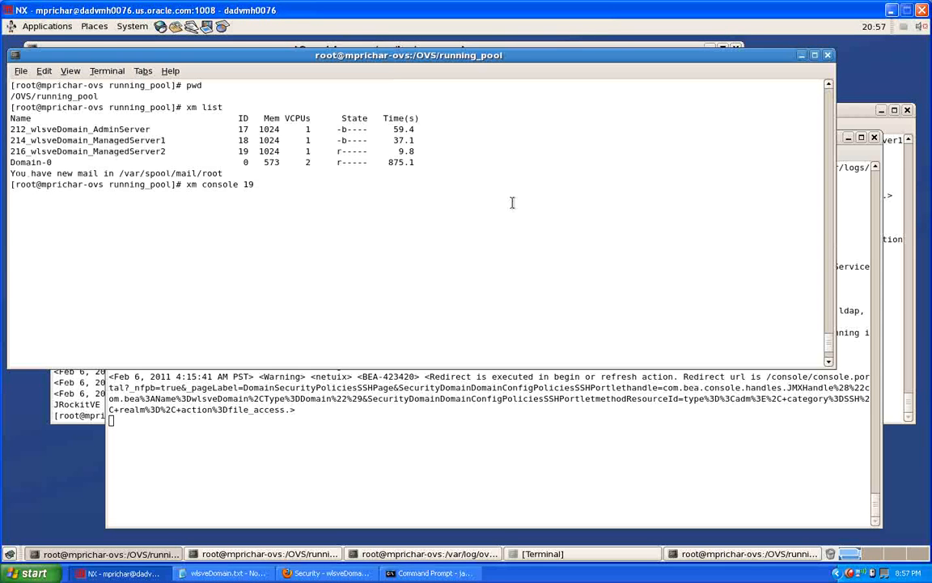
key("Return")
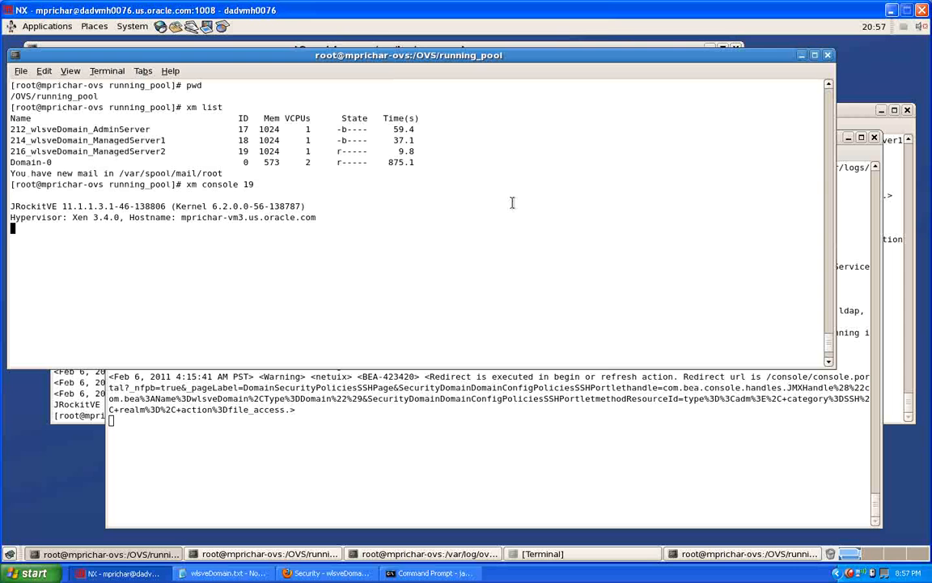